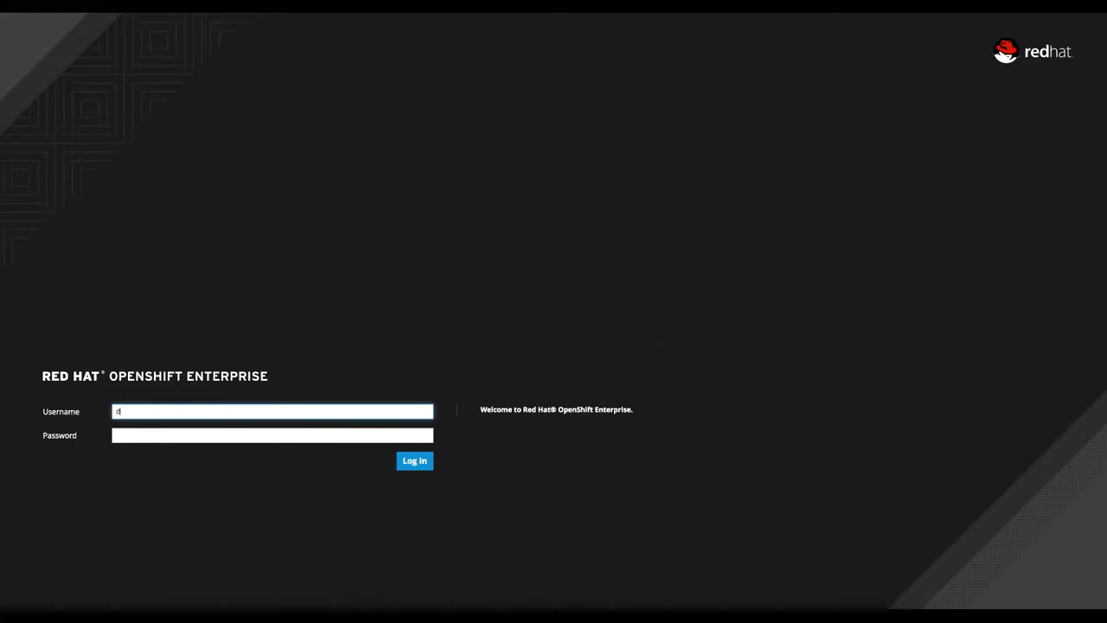
- Log in to the console as dev2 with the account password
text(dev)
key(Down)
key(Down)
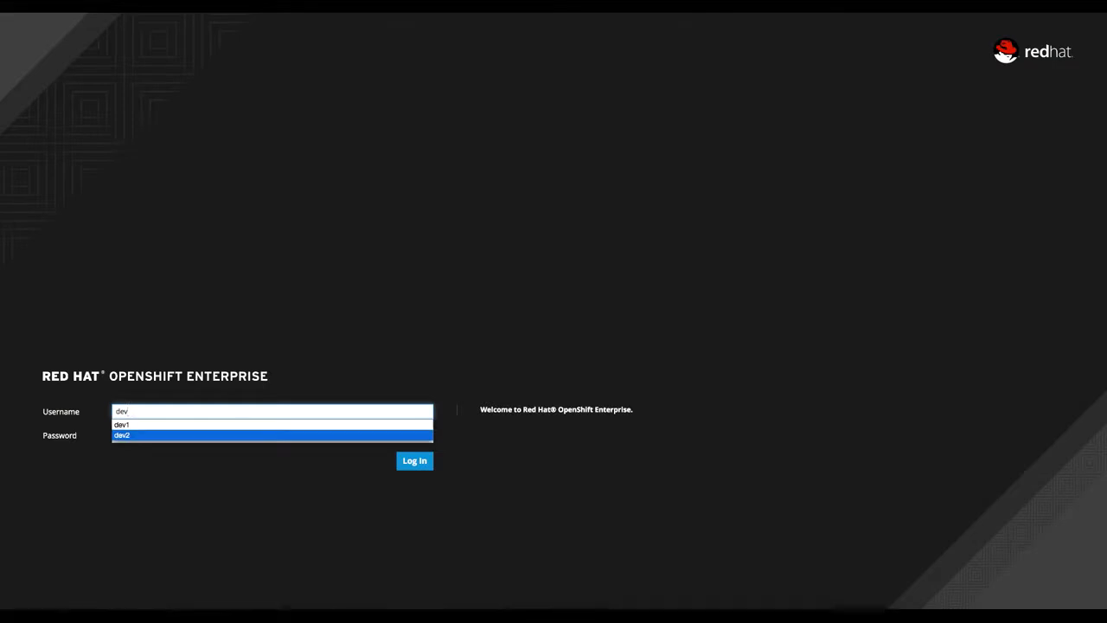
key(Return)
key(Return)
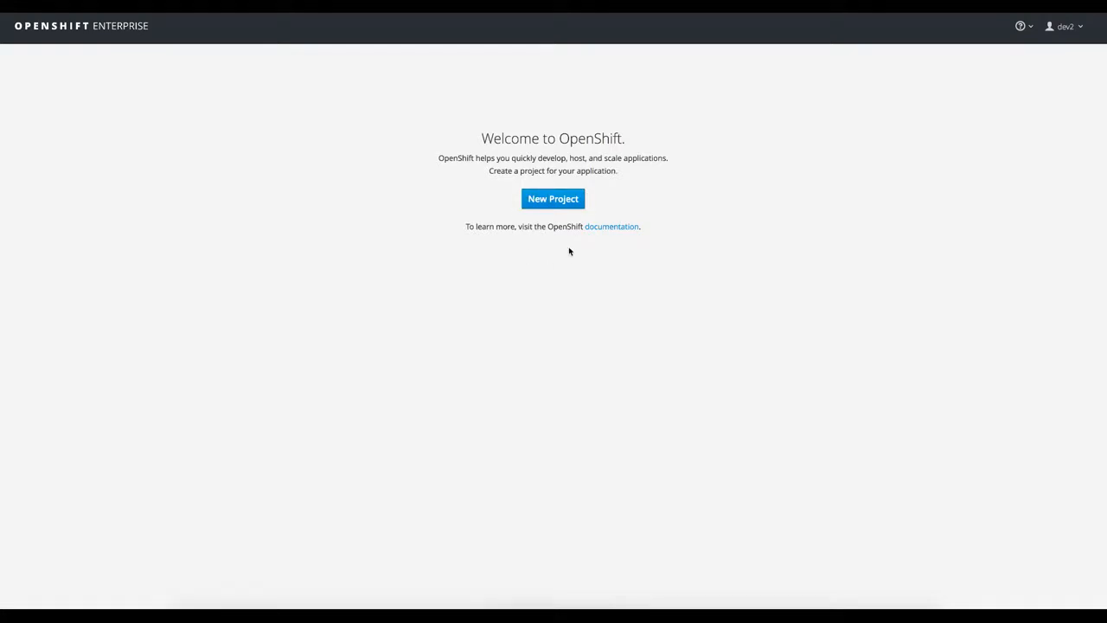
- Start a new project and set its unique name to "demo" in lower case
click(563, 201)
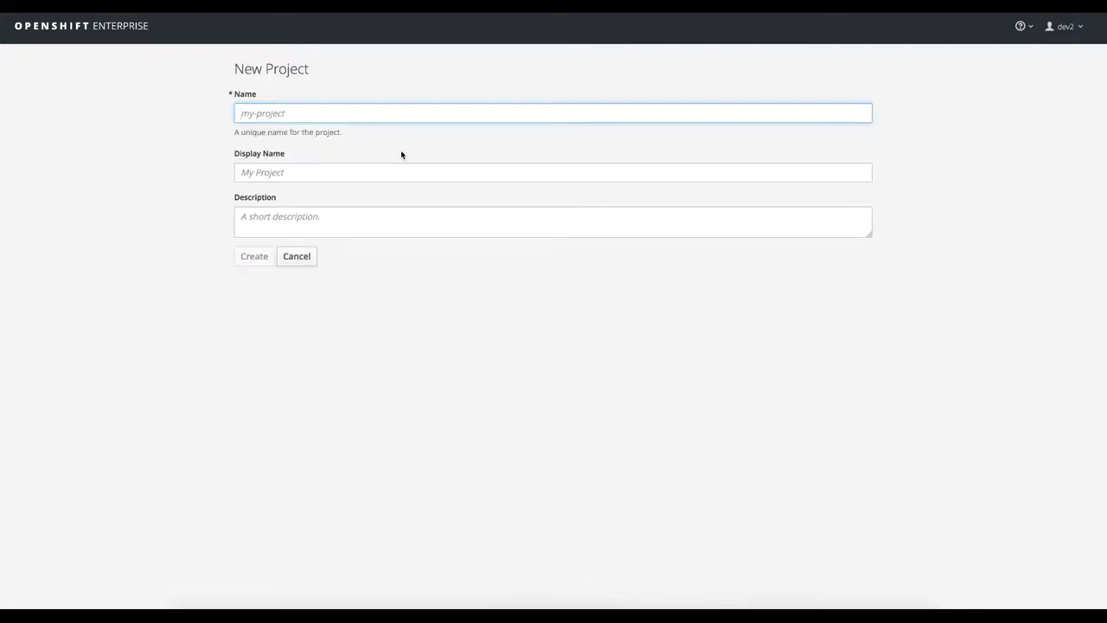
text(DemoP)
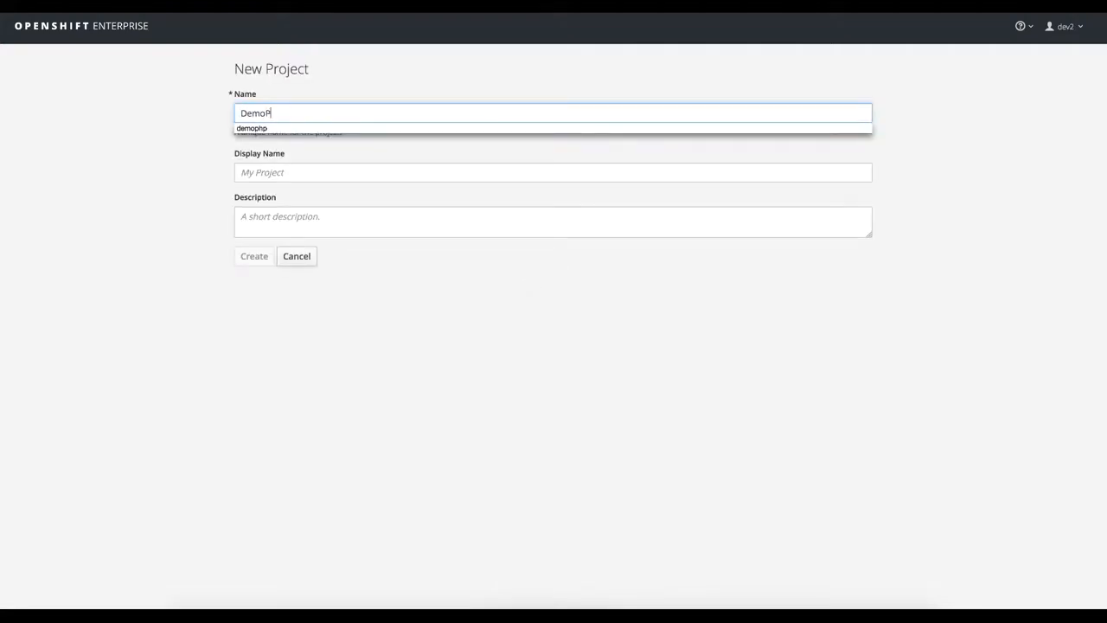
key(BackSpace)
key(BackSpace)
key(BackSpace)
key(Tab)
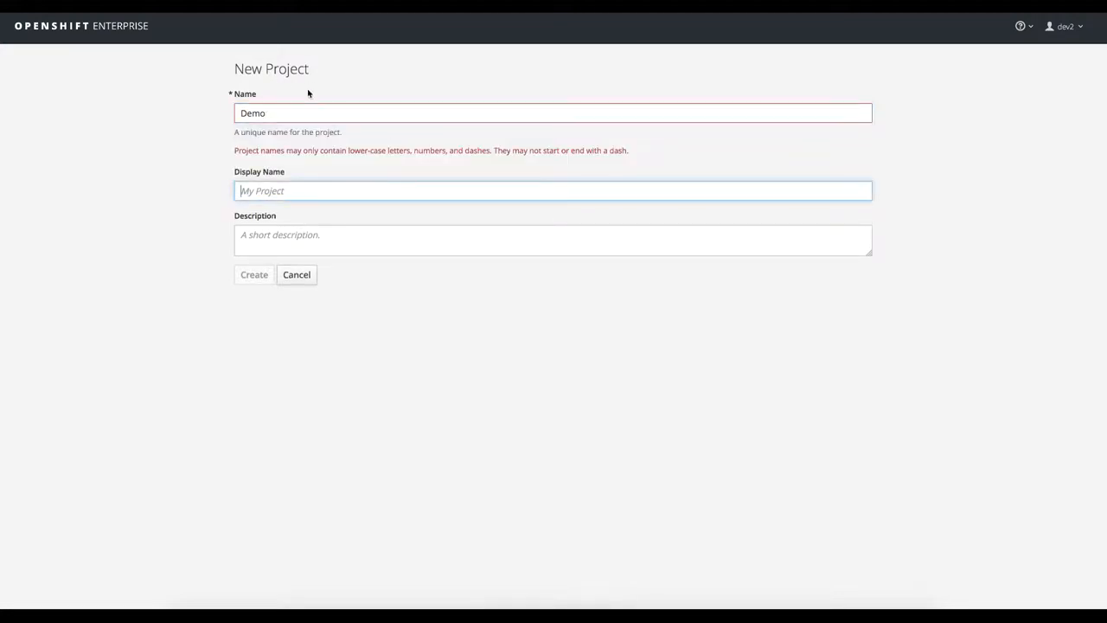
click(247, 115)
key(BackSpace)
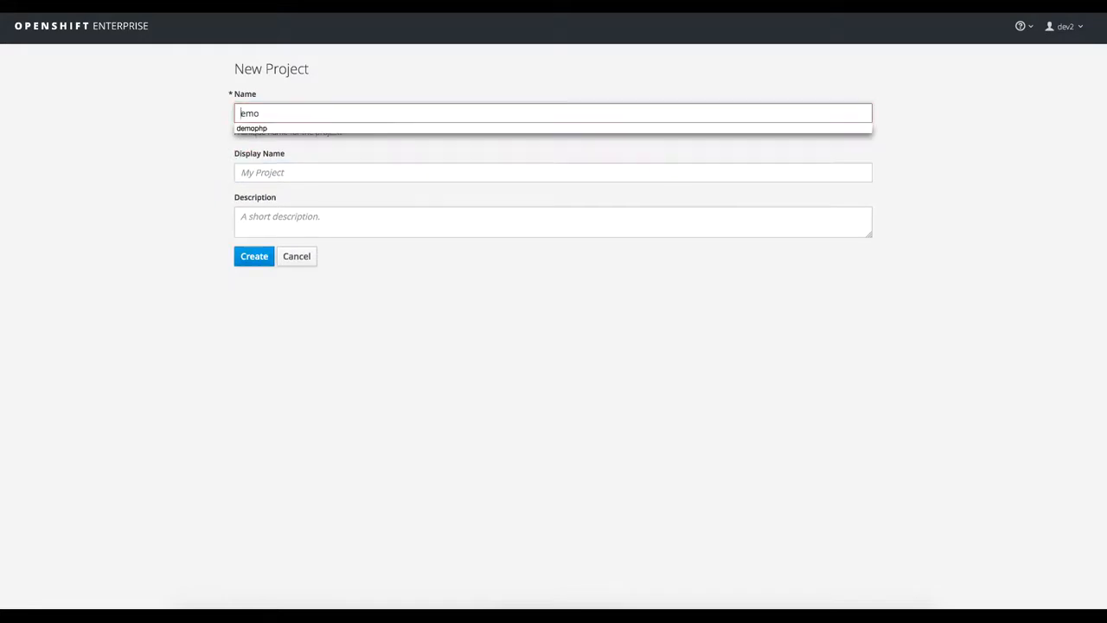
text(d)
- Give the project the display name "demo" and the description "Demo Project", and create it
click(273, 172)
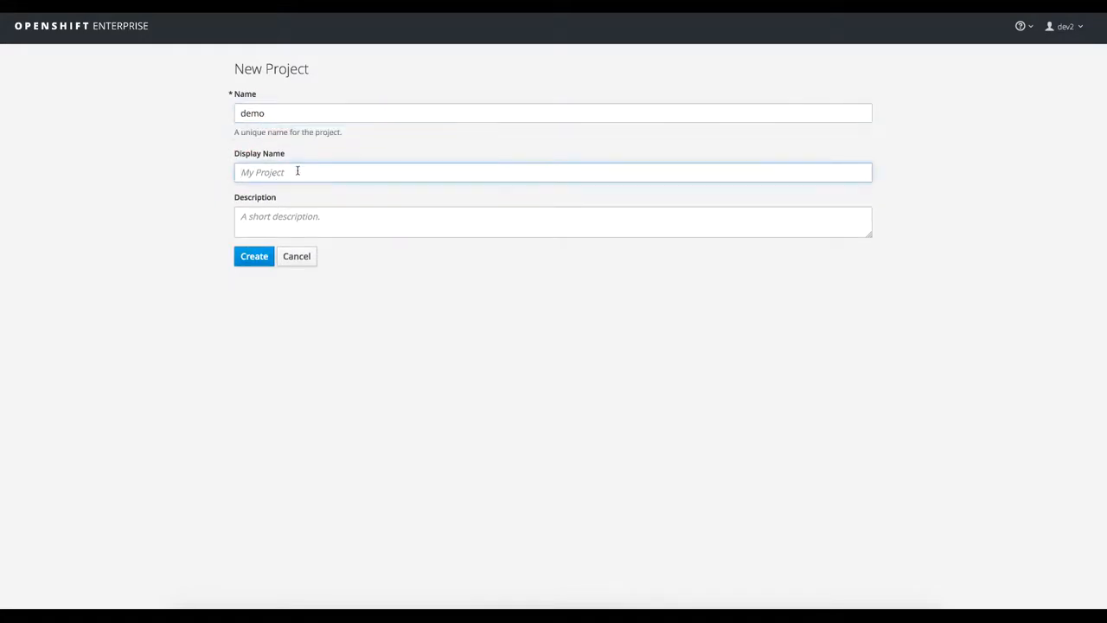
text(demo)
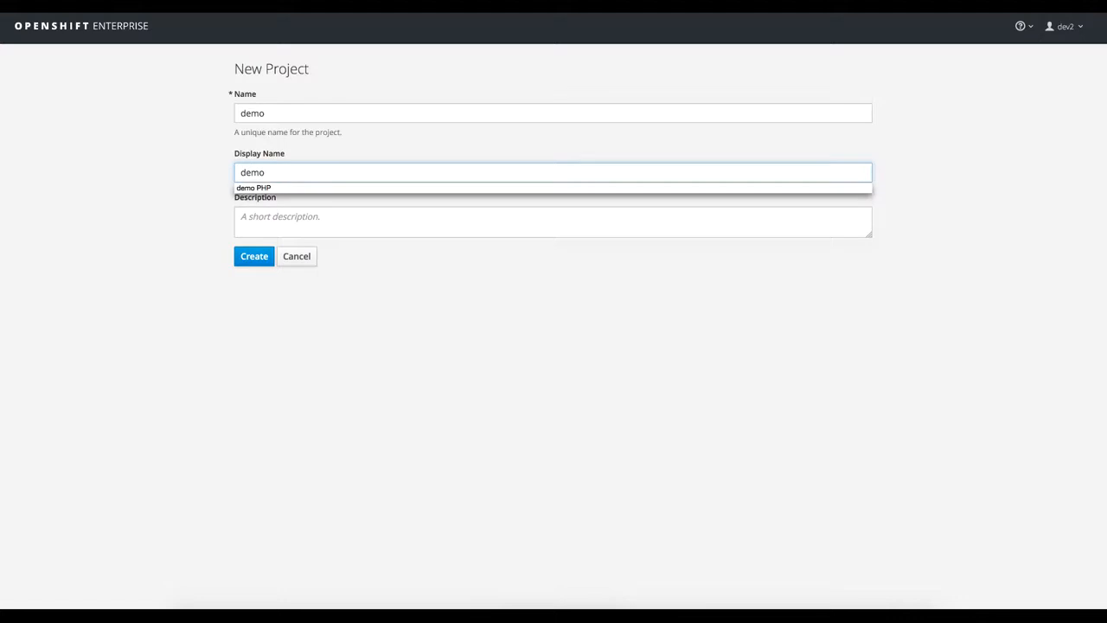
key(Tab)
text(Demo Project)
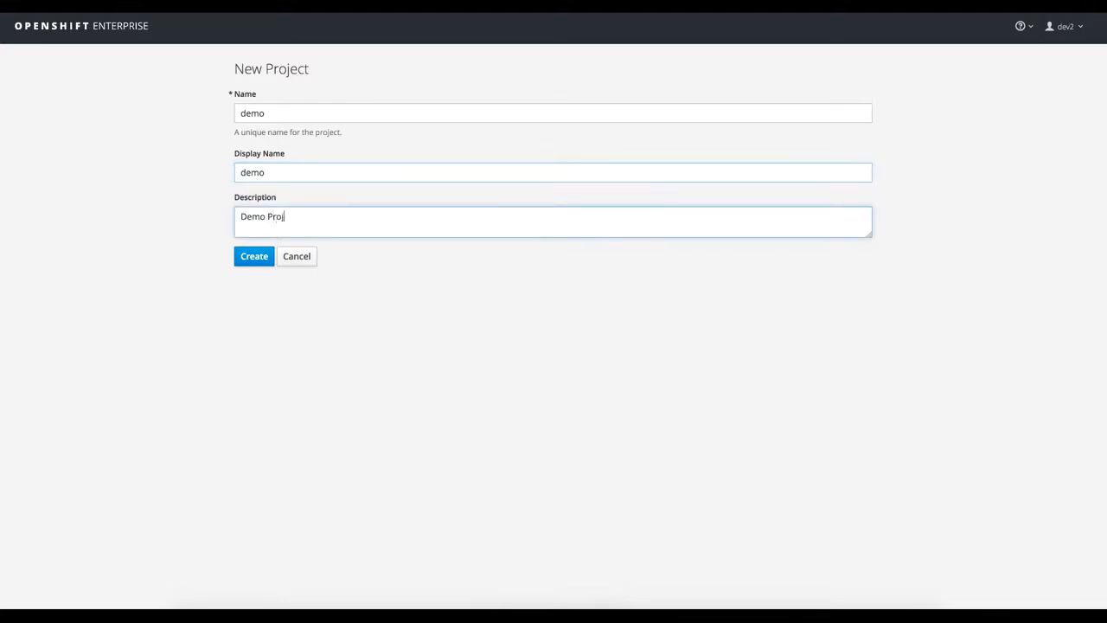
click(256, 254)
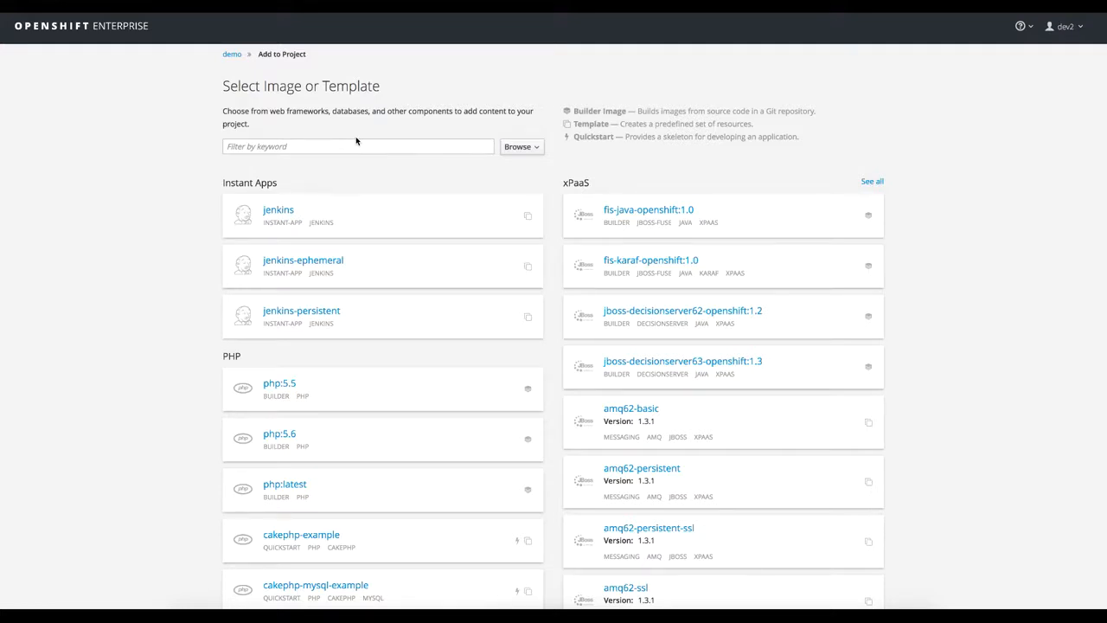
- Look through the catalog of builder images, templates and quickstarts that can be added to the demo project
scroll(356, 138, down, 2)
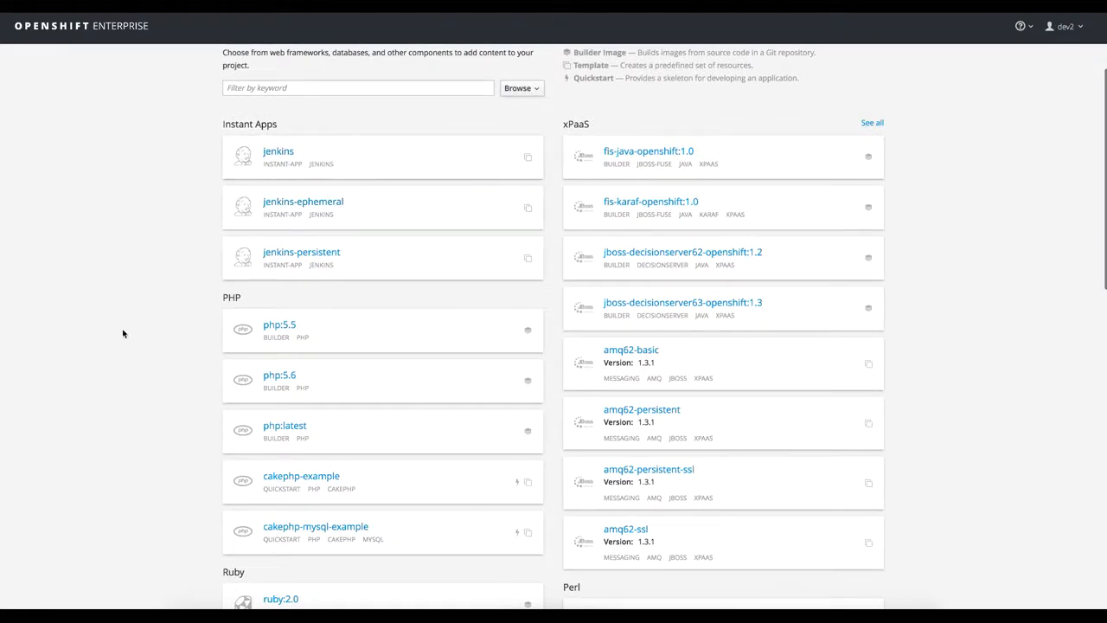
scroll(119, 360, down, 2)
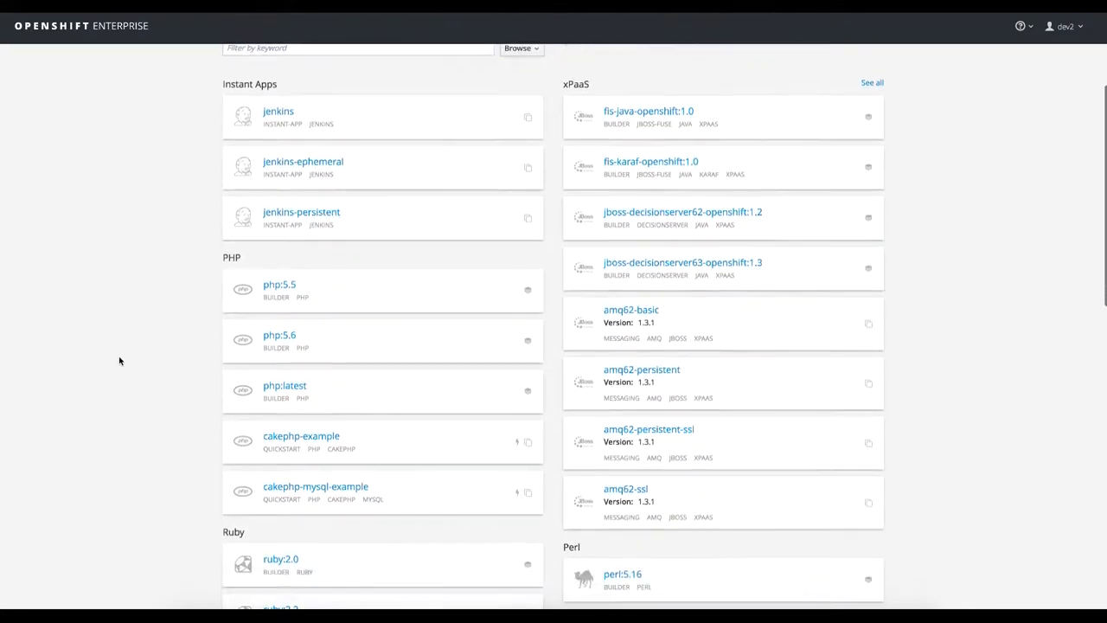
scroll(139, 343, down, 3)
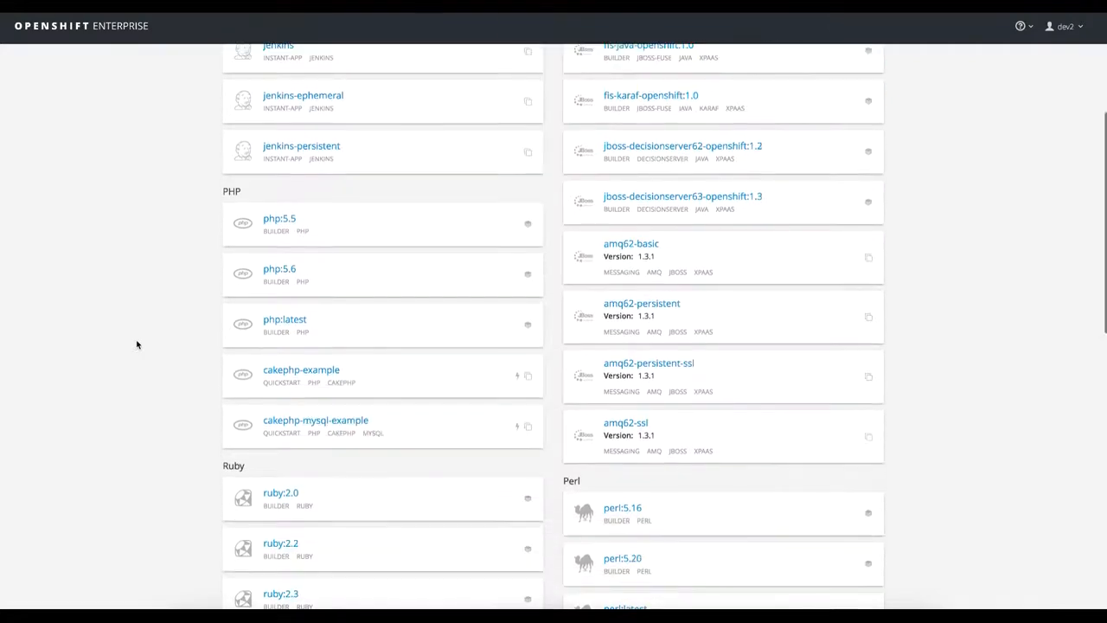
scroll(259, 428, down, 3)
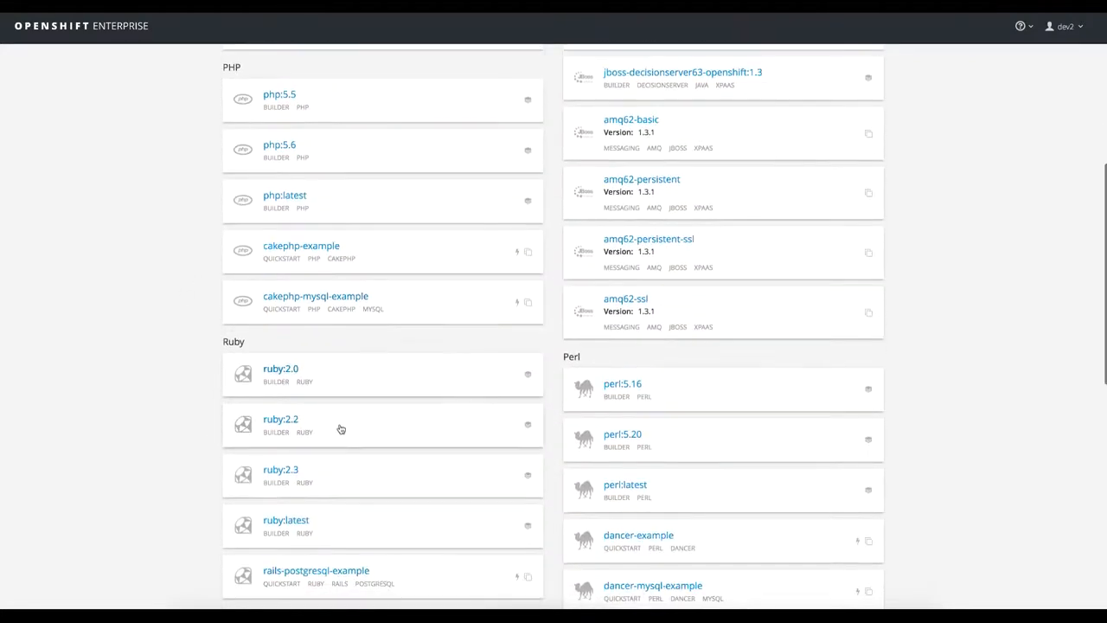
scroll(234, 402, up, 7)
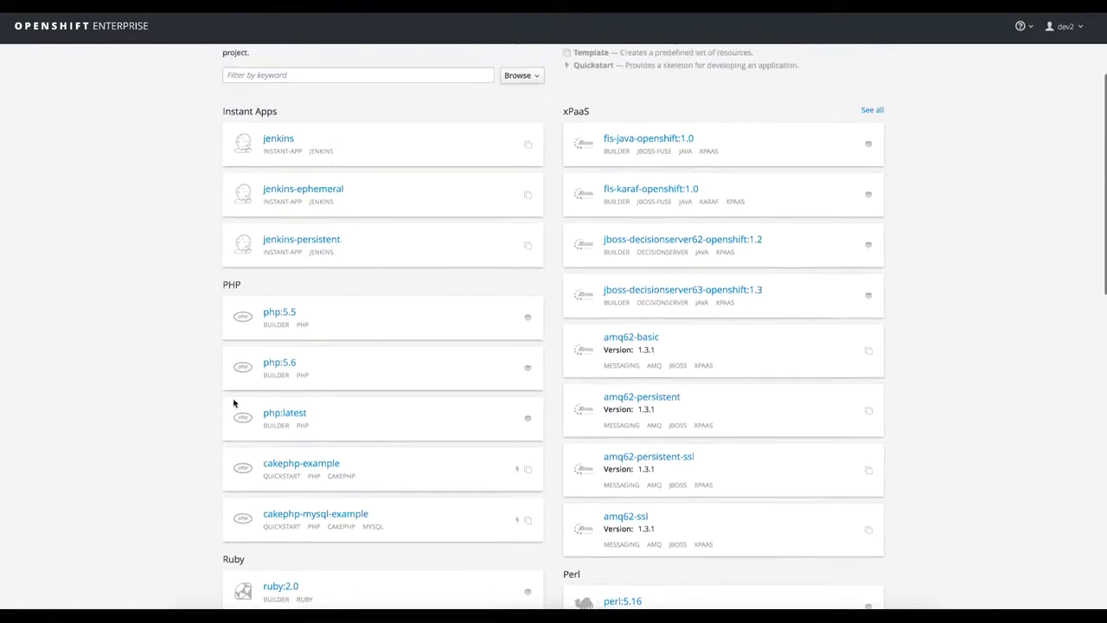
scroll(706, 212, up, 2)
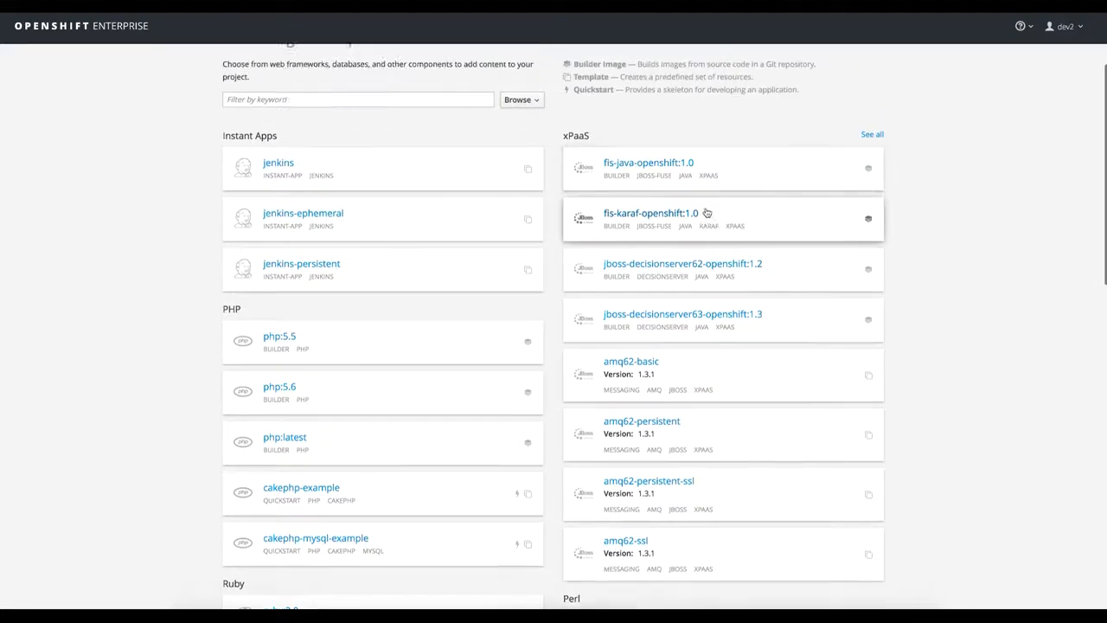
scroll(705, 213, down, 10)
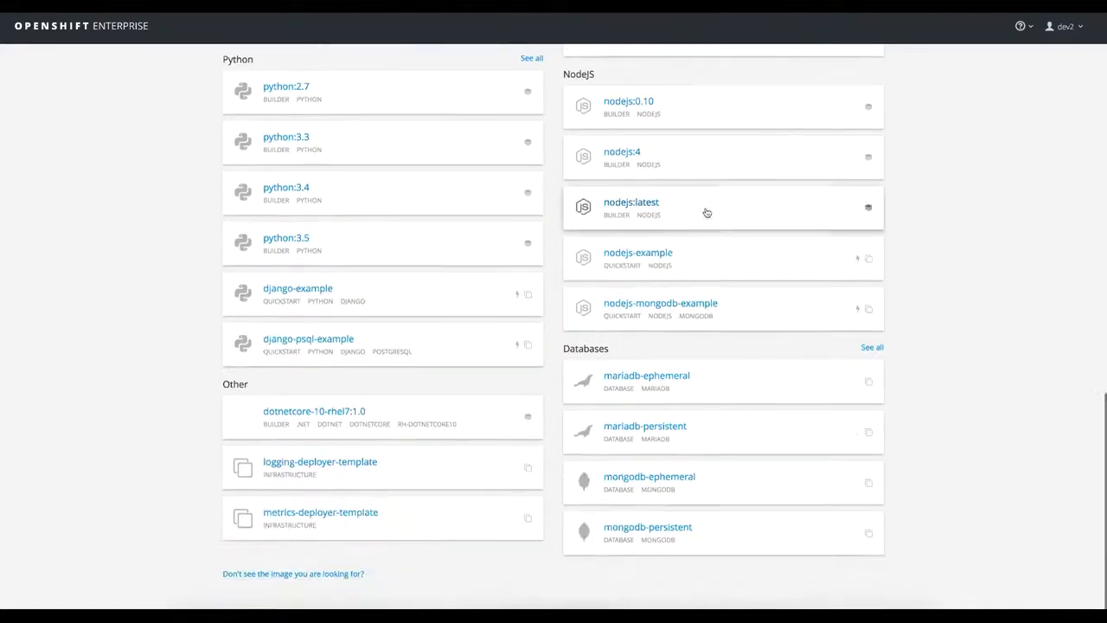
scroll(706, 212, up, 10)
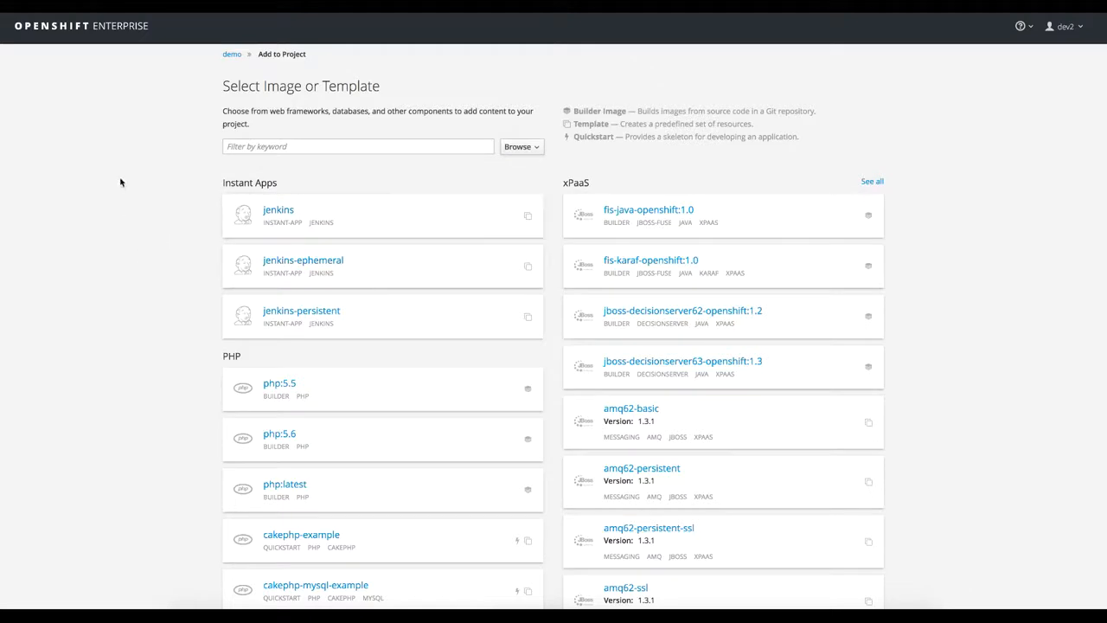
click(248, 152)
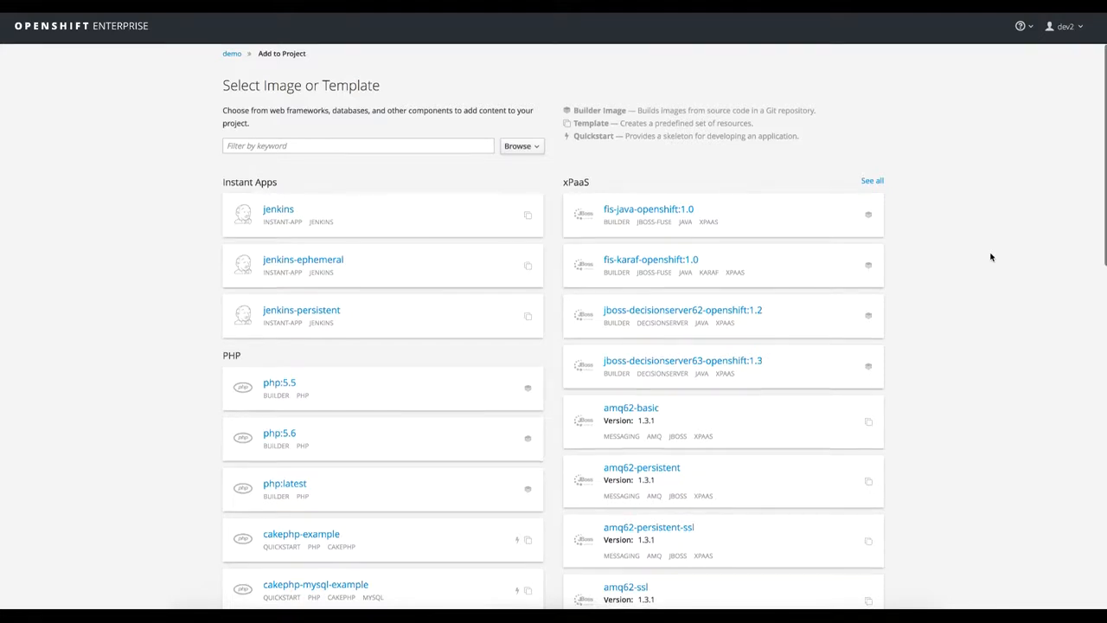
scroll(991, 257, down, 1)
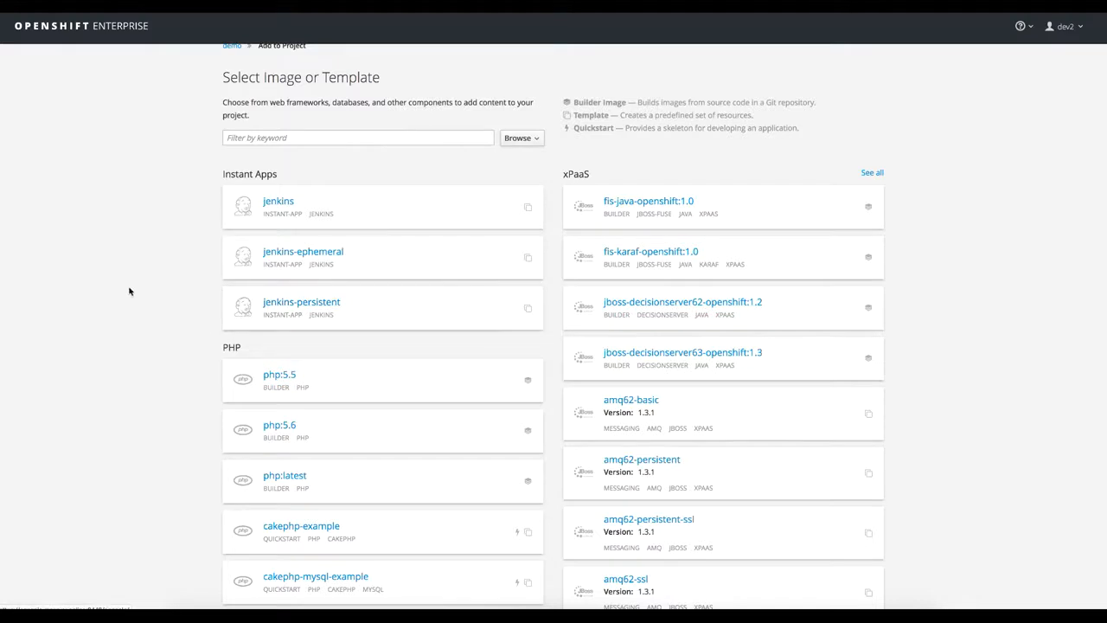
click(335, 138)
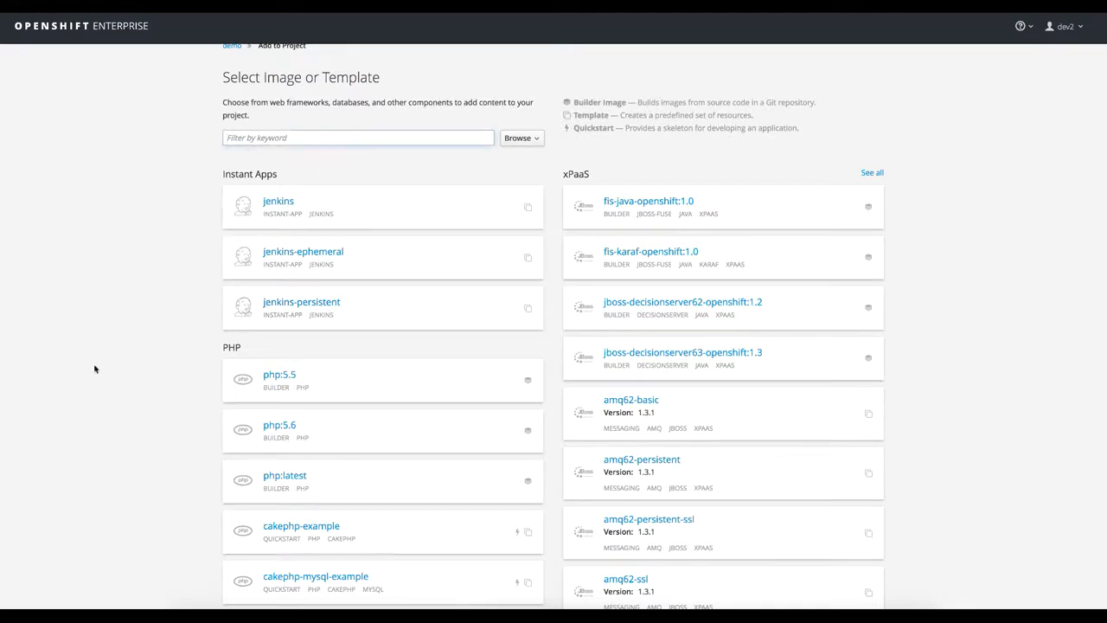
- Choose the php:5.6 builder image and enter "DemoPHP" as the application name
click(348, 437)
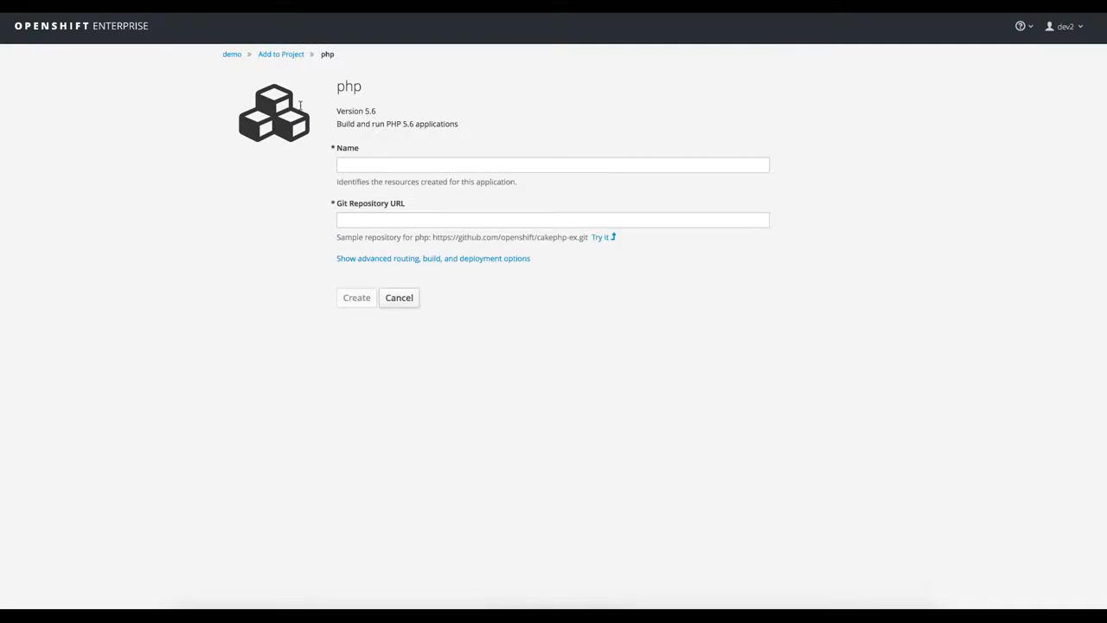
click(416, 162)
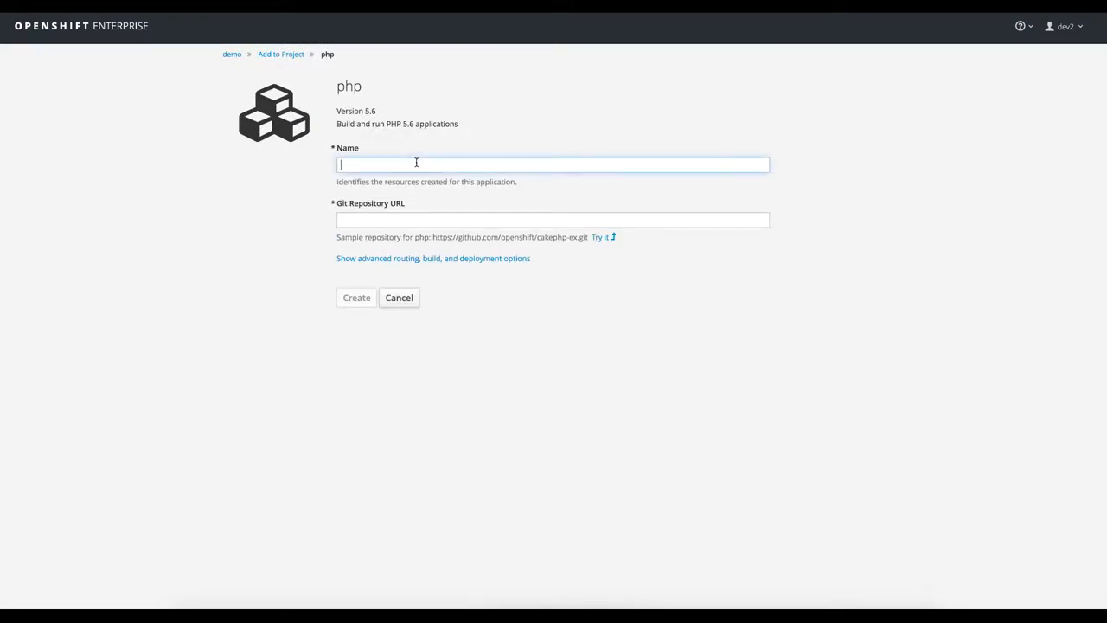
text(DemoPHP)
- Set the application's Git repository URL to the previously used GitHub repository test-openshiftv3-php.git
click(386, 218)
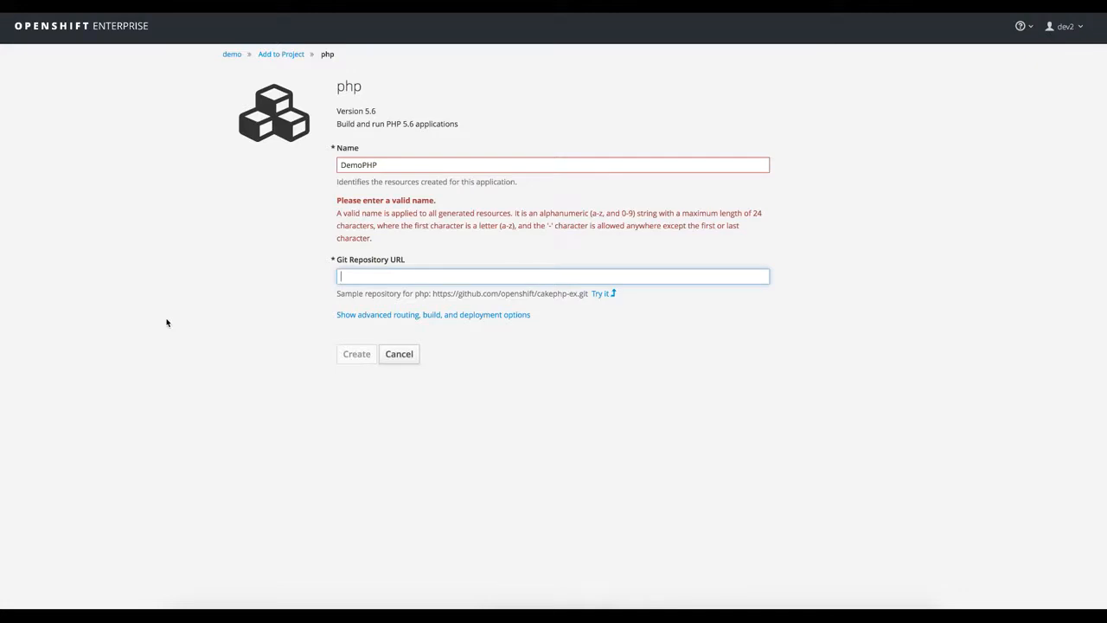
text(mma)
key(Down)
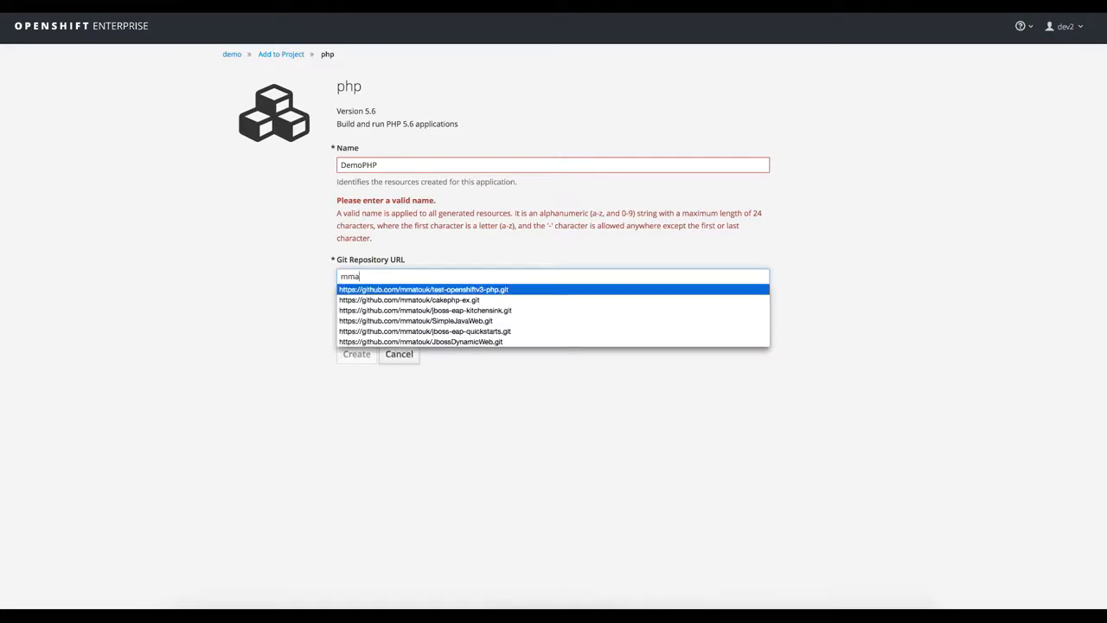
key(Return)
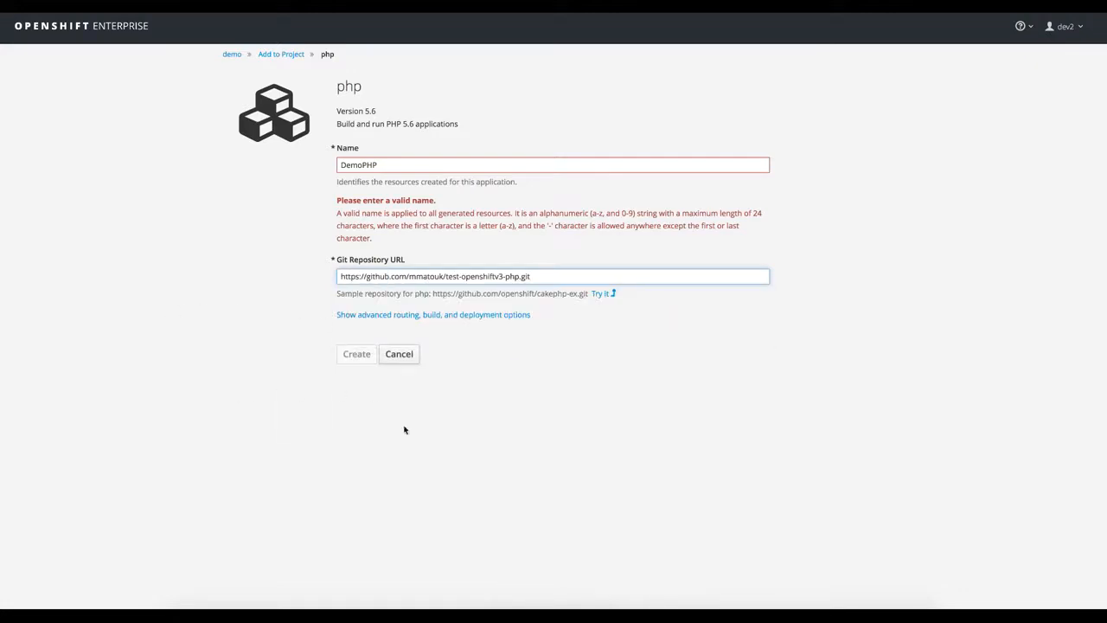
- Show the advanced options and examine the routing, build, deployment, scaling, resource limit and label settings
click(408, 316)
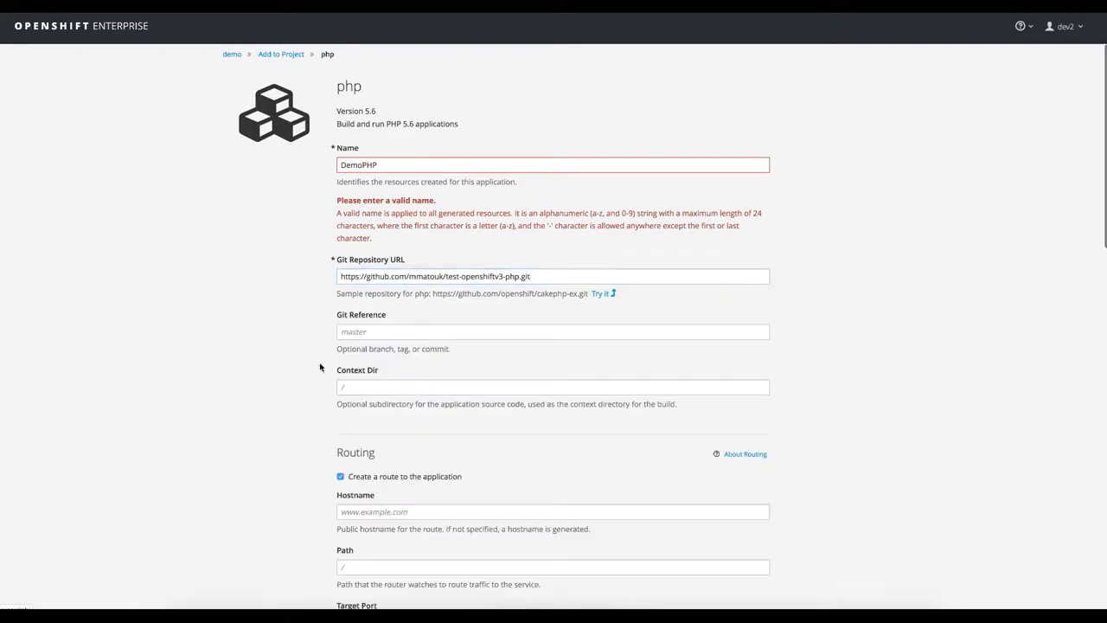
scroll(193, 447, down, 3)
scroll(193, 446, down, 5)
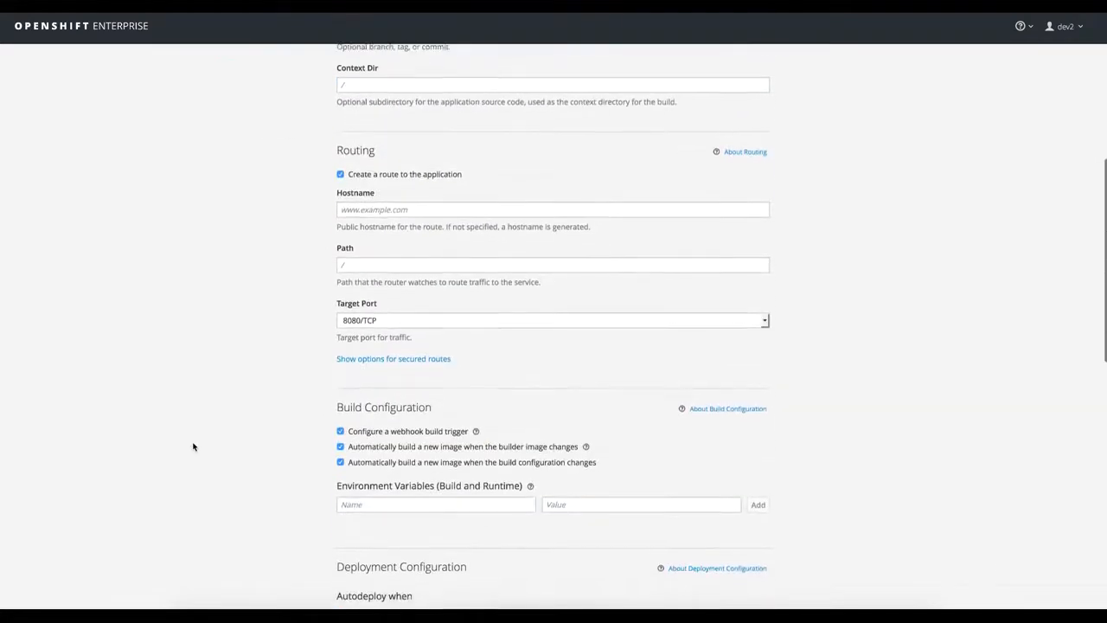
scroll(192, 447, down, 4)
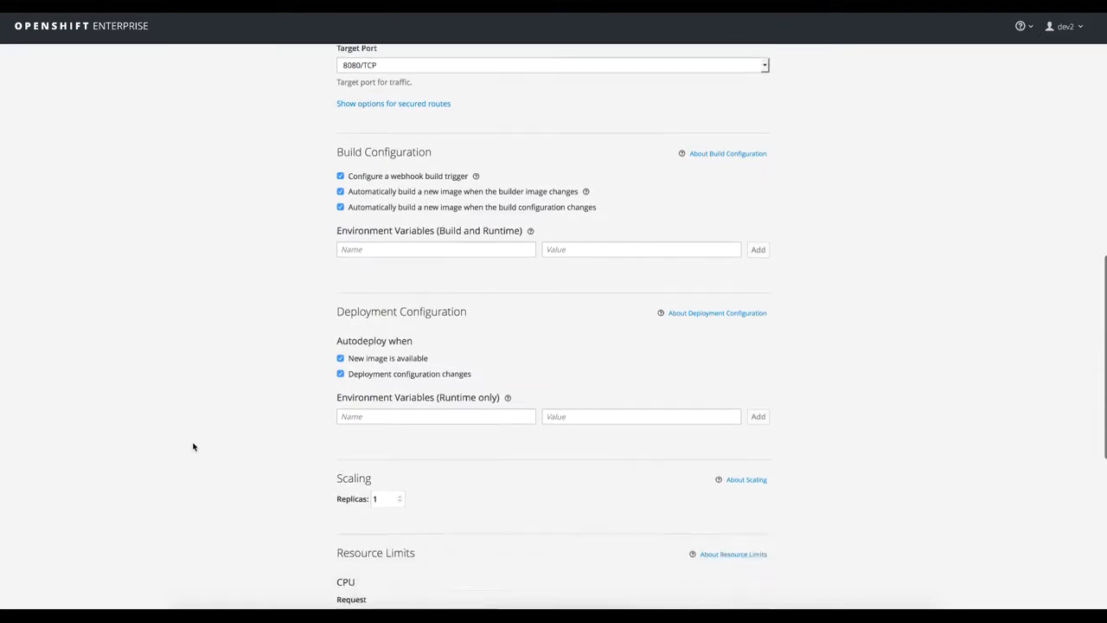
scroll(193, 446, down, 1)
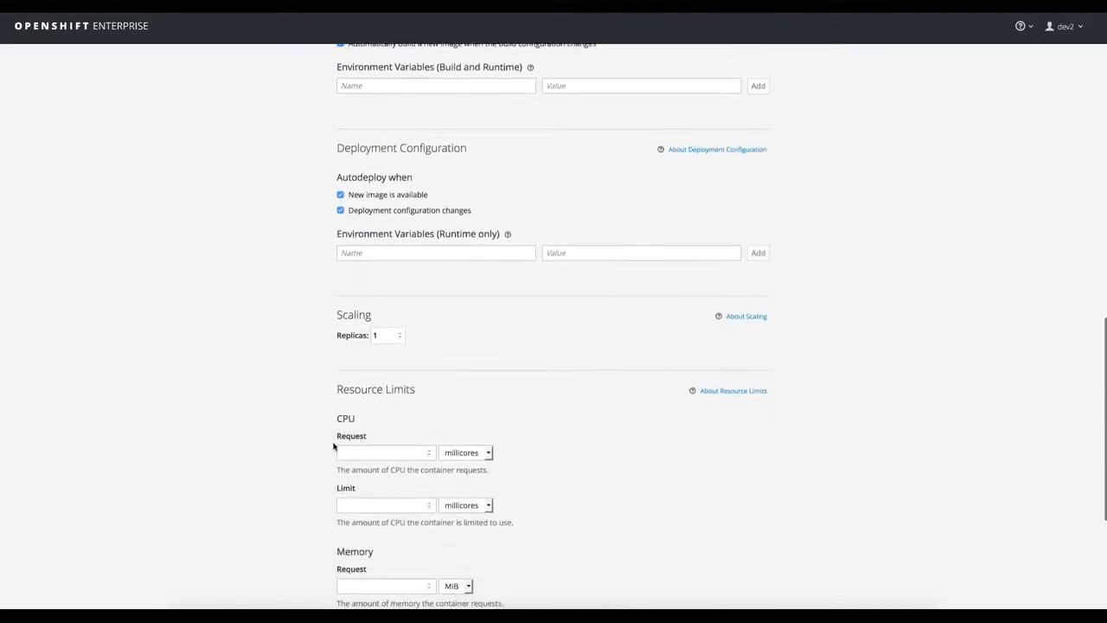
scroll(334, 447, down, 2)
scroll(383, 451, down, 3)
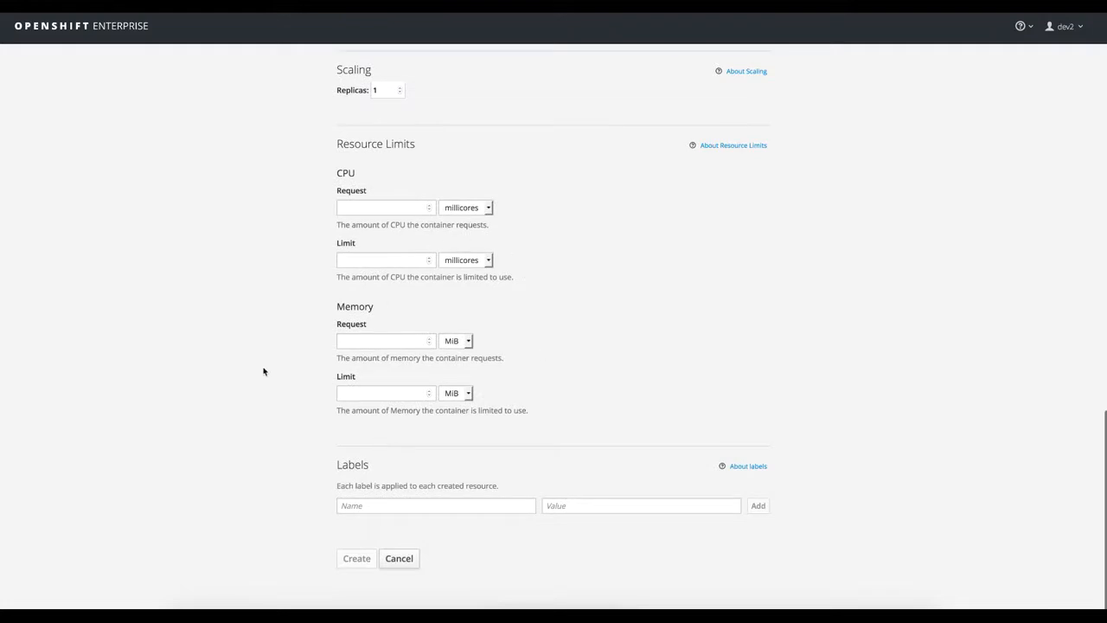
scroll(235, 400, up, 20)
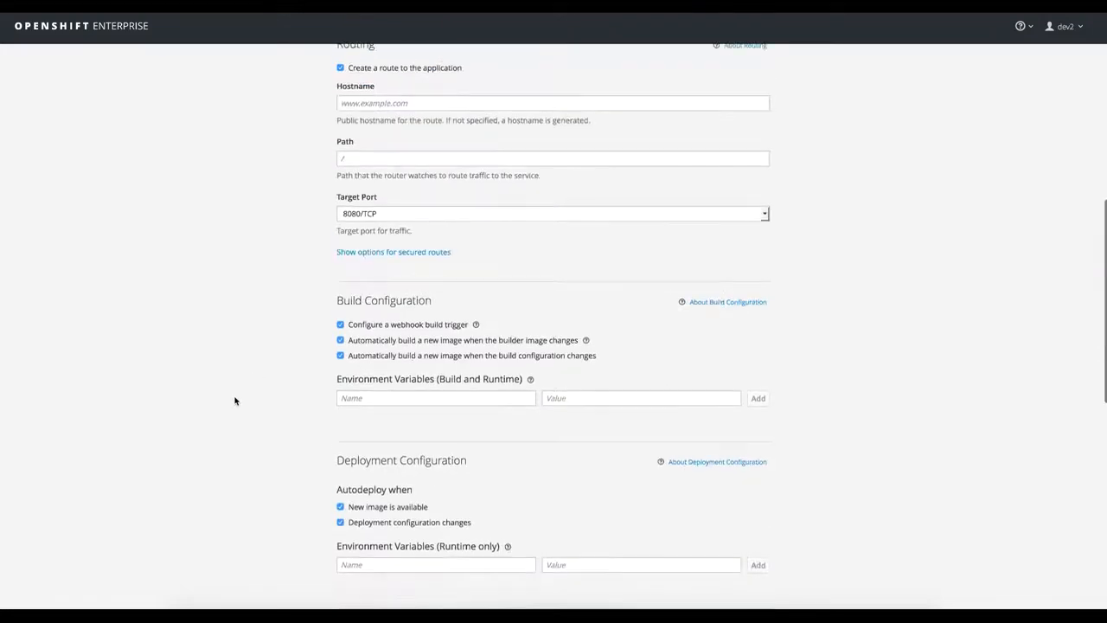
scroll(235, 401, down, 10)
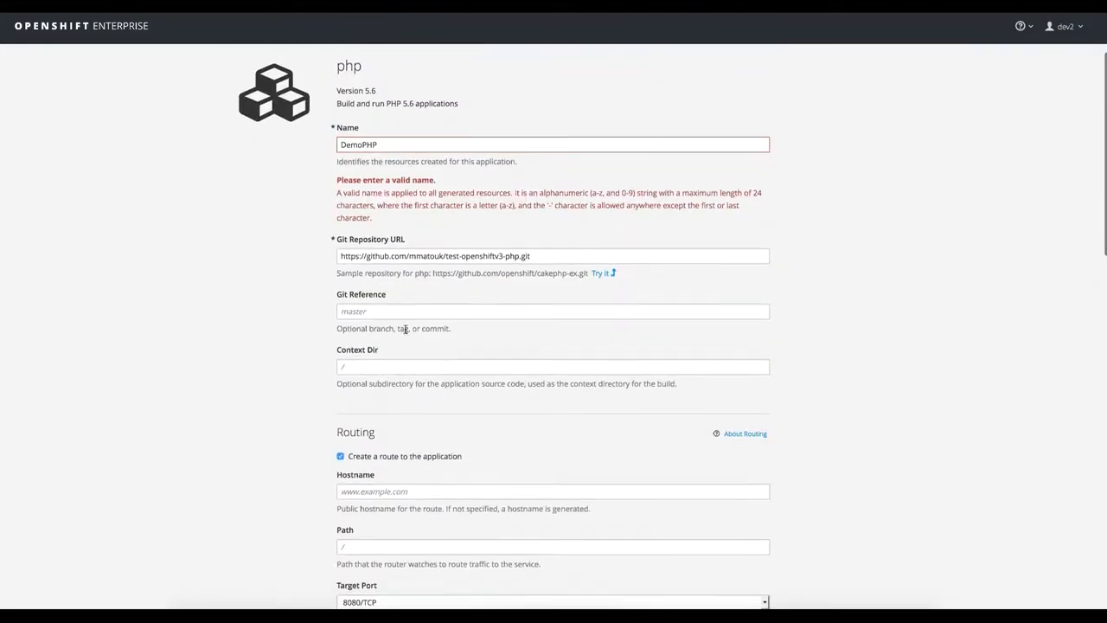
scroll(220, 420, down, 3)
scroll(221, 420, up, 13)
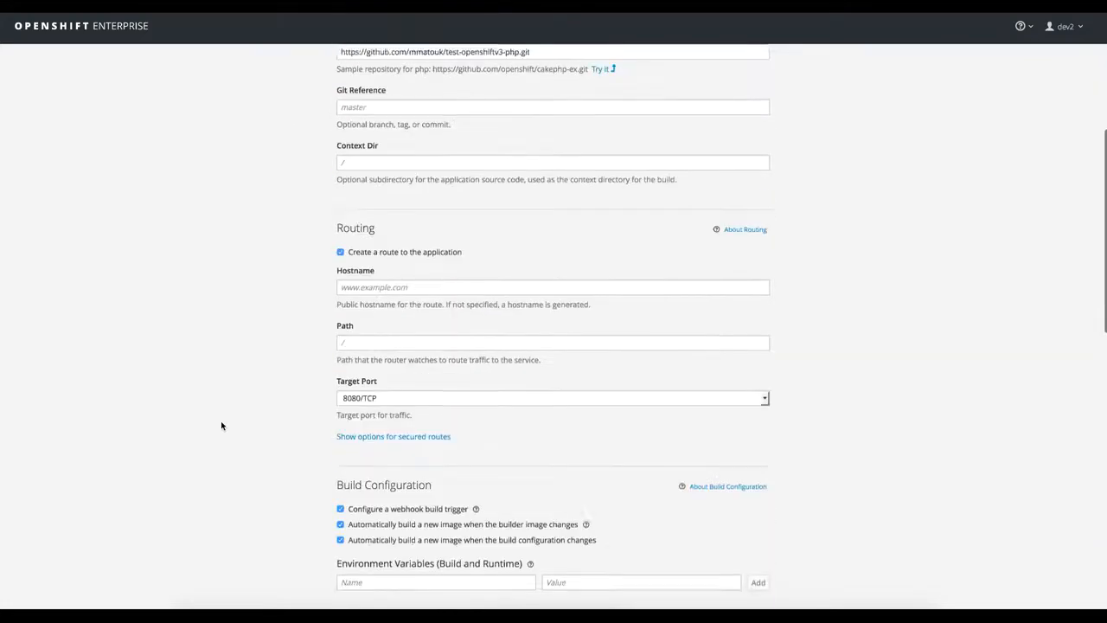
- Change the application name to "demophp", using only lowercase letters
click(343, 164)
key(BackSpace)
text(demoP)
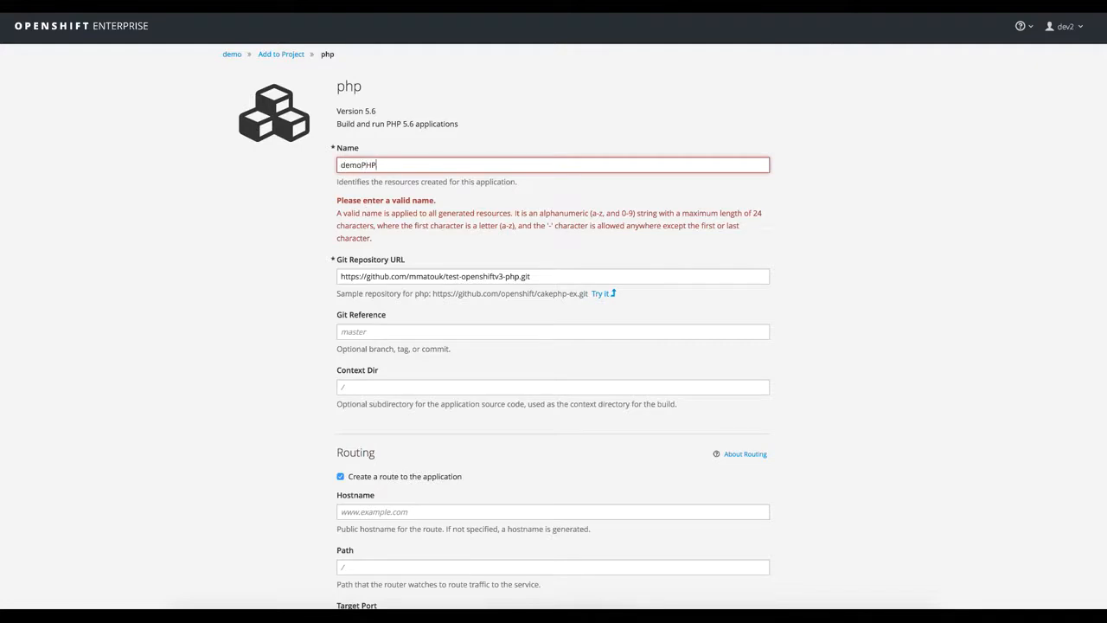
key(BackSpace)
text(php)
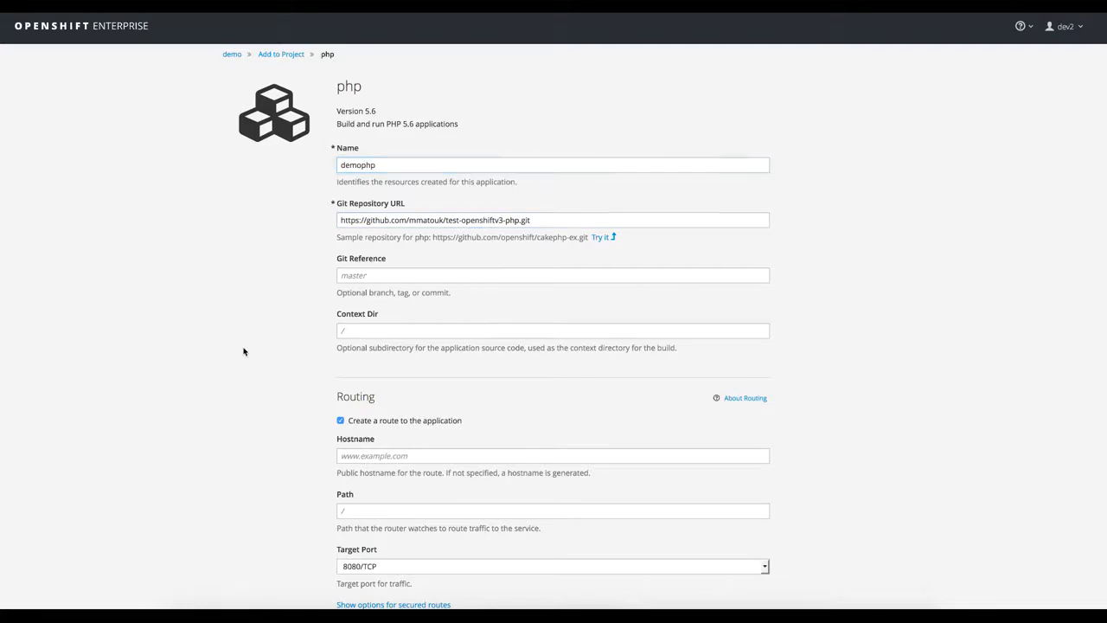
- Create the application with the remaining default options and continue to the demo project's overview
scroll(242, 351, down, 10)
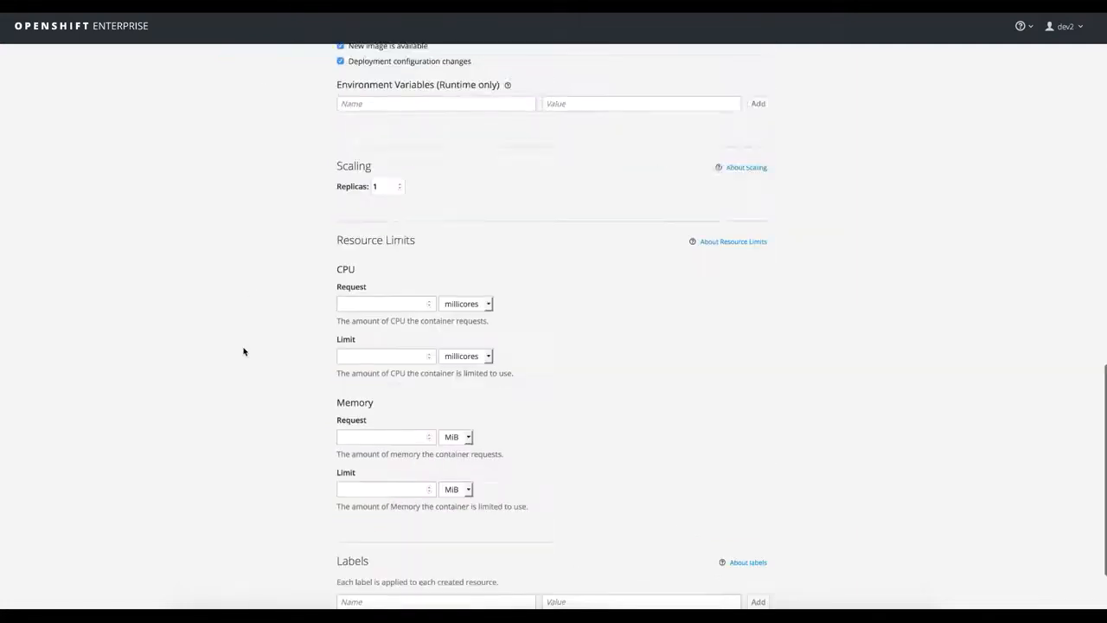
click(356, 558)
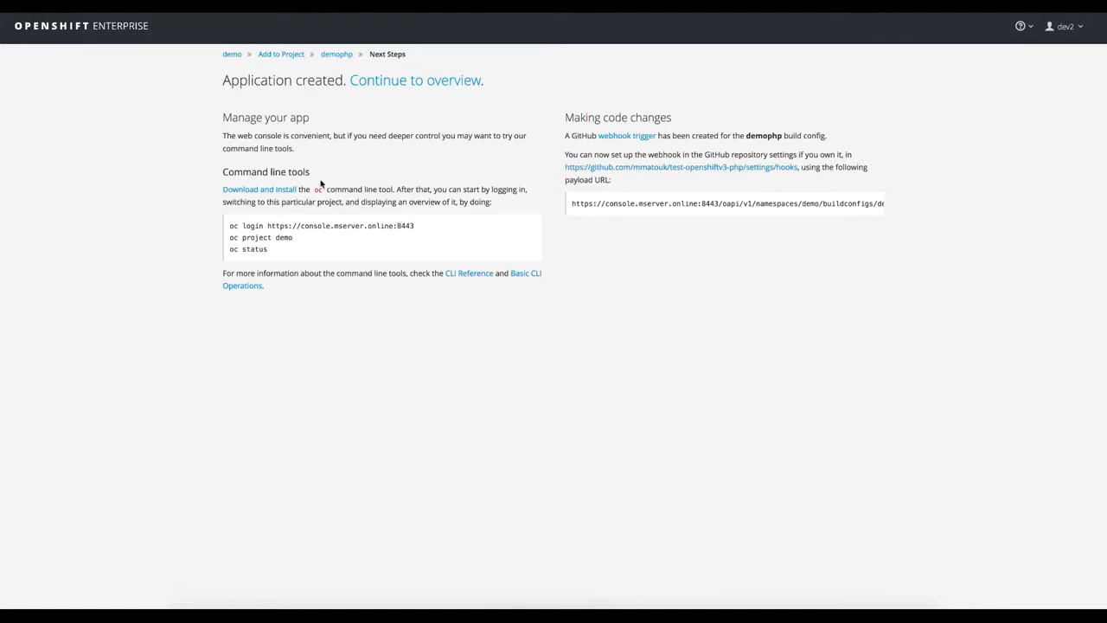
click(389, 85)
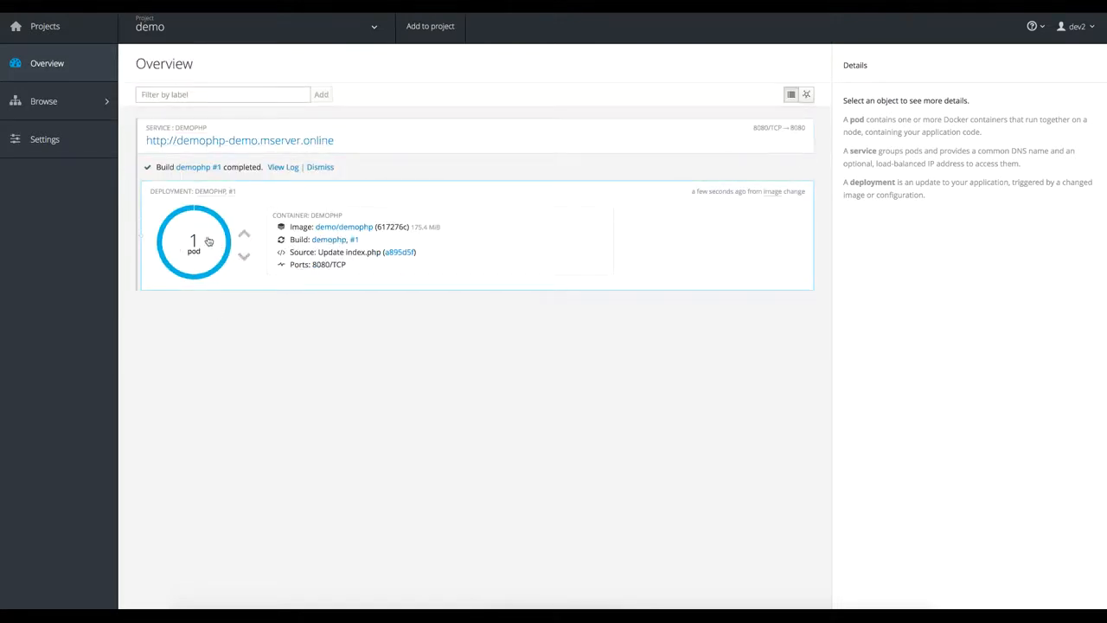
- Open the demophp application's public URL separately and look through the PHP information page it serves
right_click(272, 142)
click(320, 147)
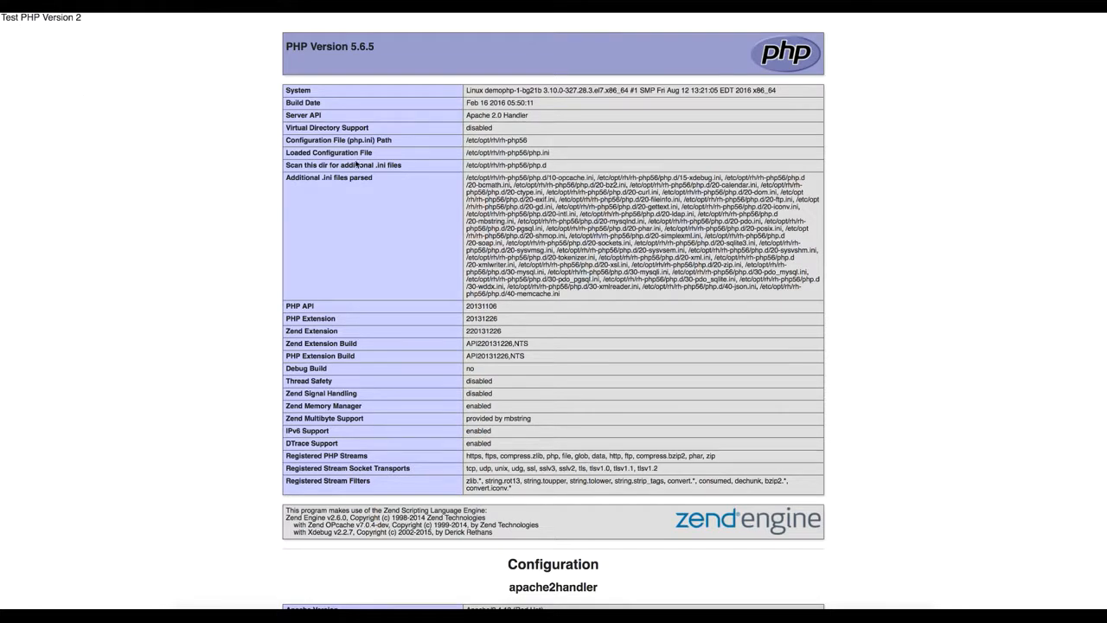
scroll(461, 375, down, 5)
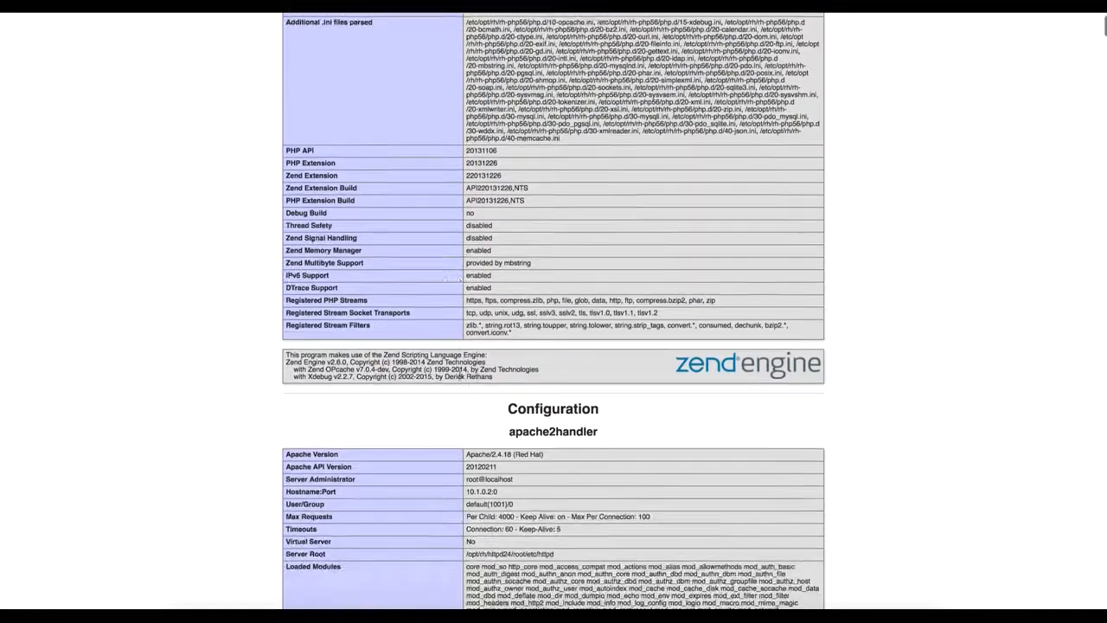
scroll(460, 373, up, 5)
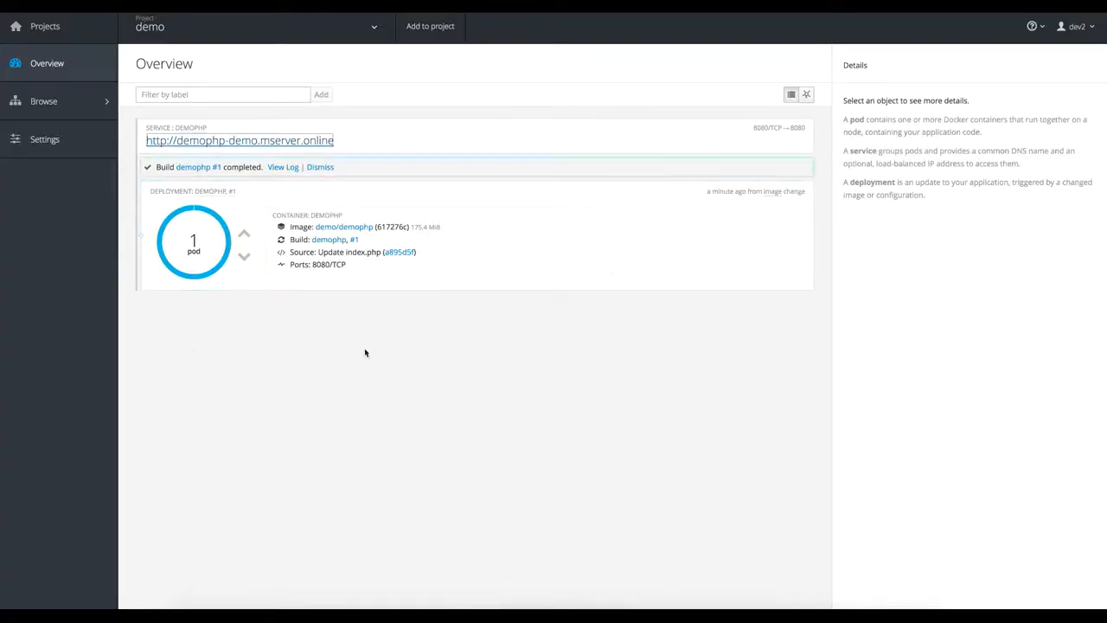
- Scale the demophp deployment up to 4 pods and back down to 2
click(245, 235)
click(245, 234)
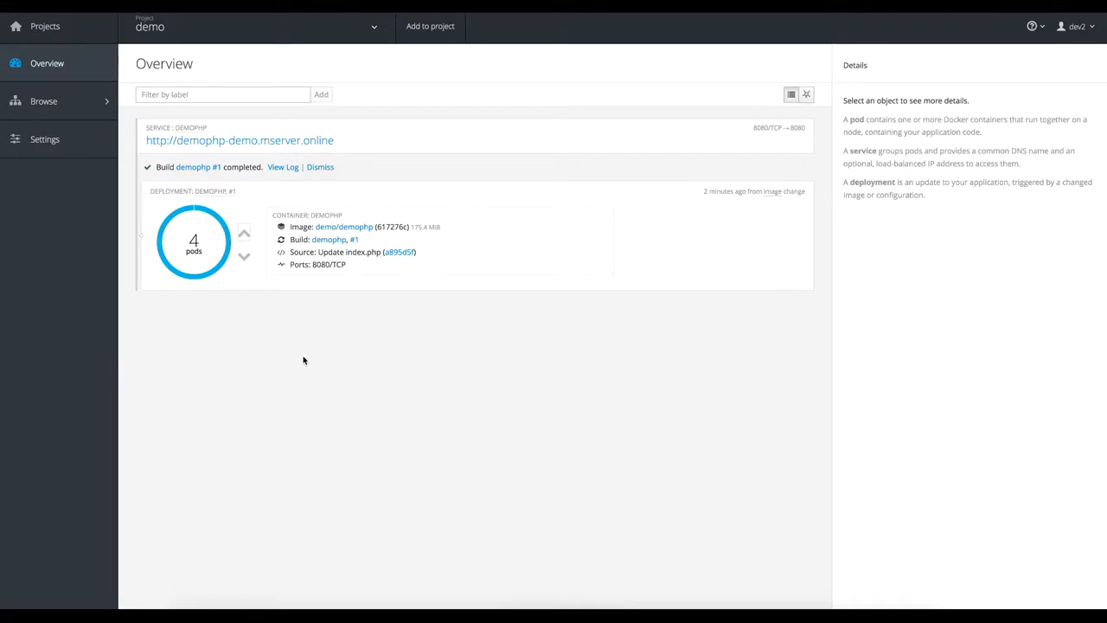
click(244, 257)
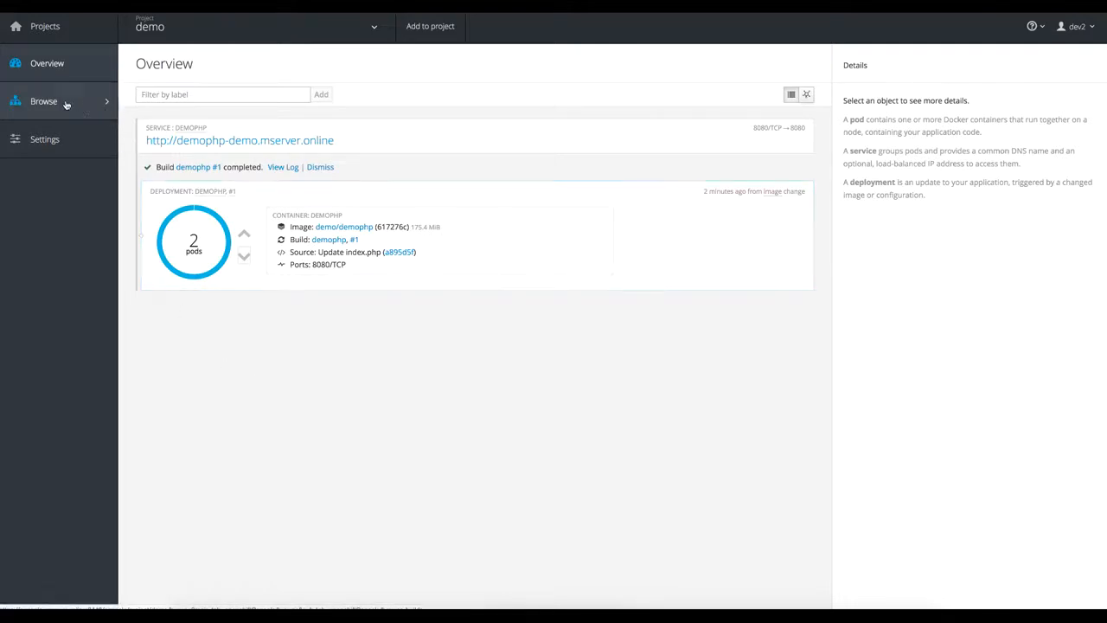
- Examine the demophp build's source, image and trigger settings in its edit form, cancel the edit, and check its environment variables
mouse_move(77, 106)
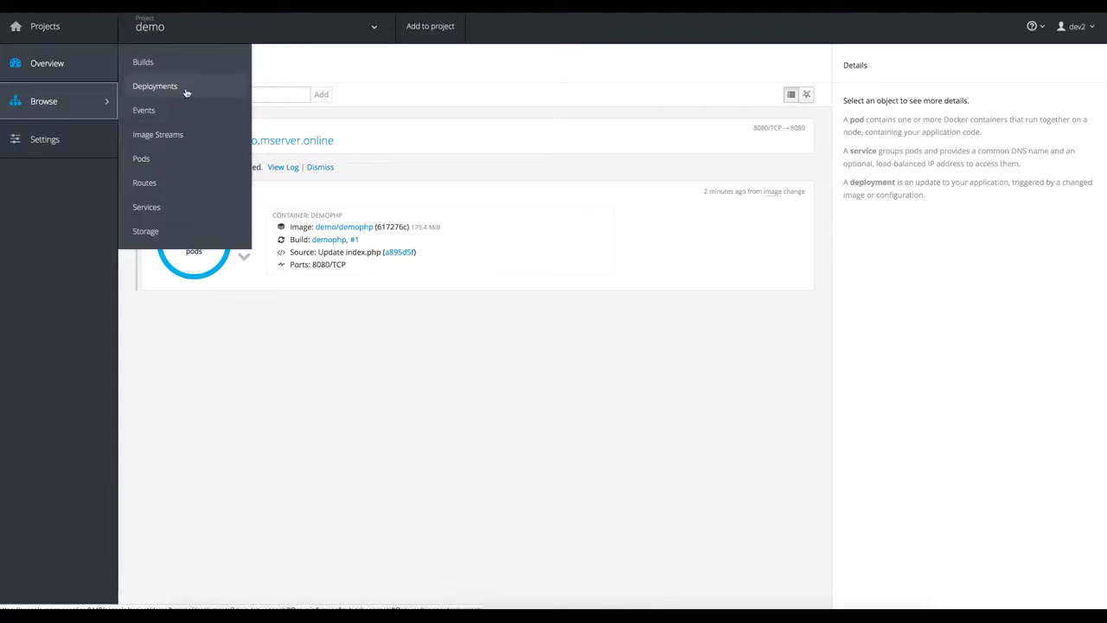
click(143, 63)
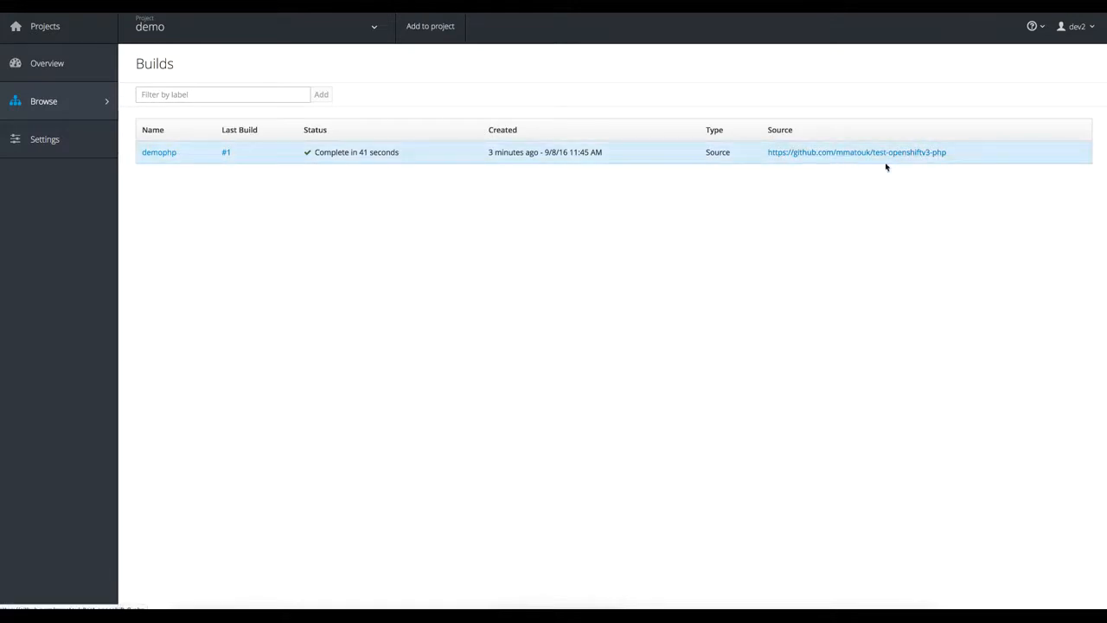
click(160, 153)
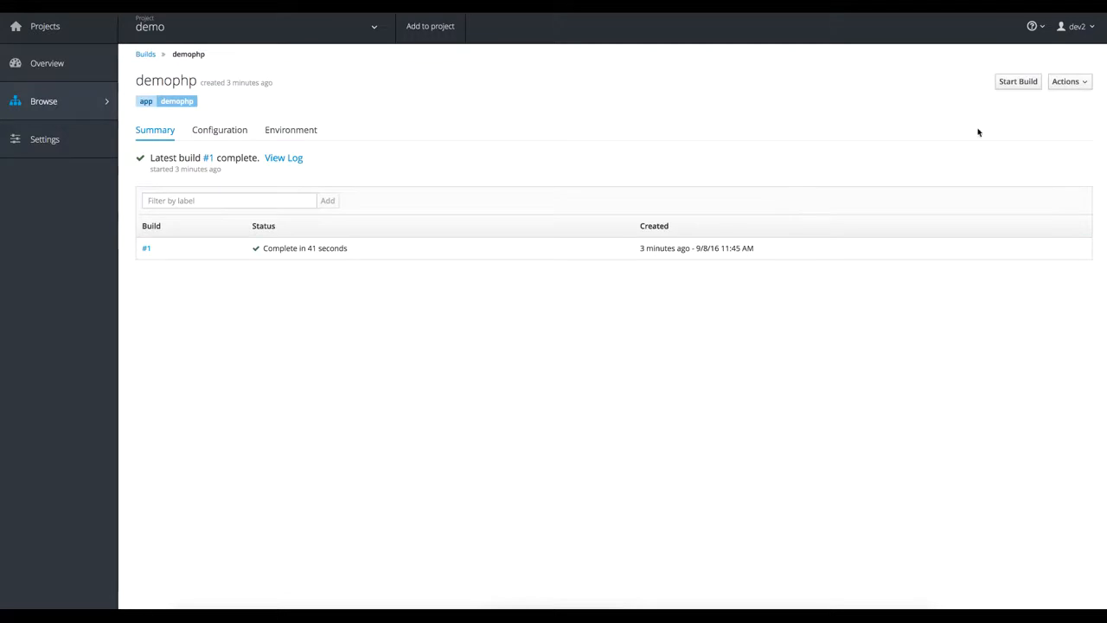
click(1071, 82)
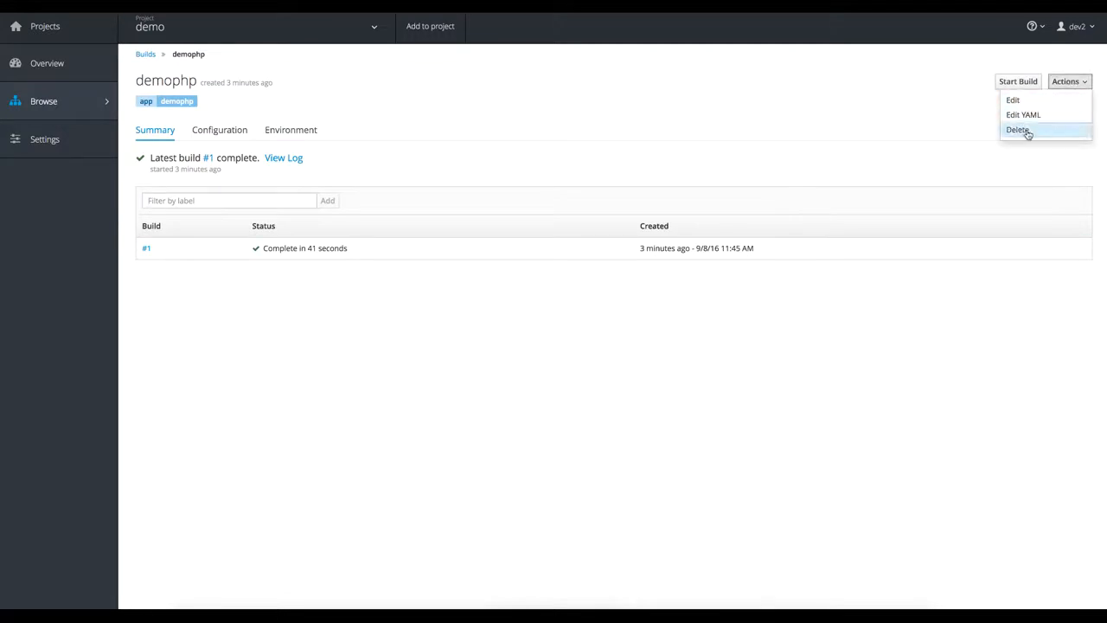
click(1027, 101)
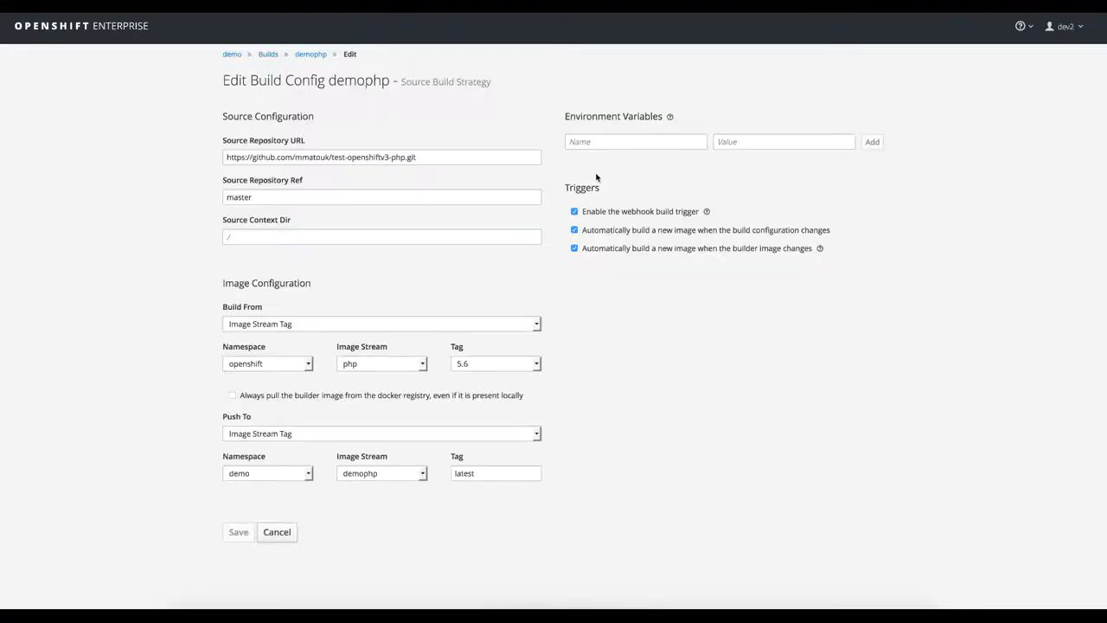
click(360, 156)
click(278, 534)
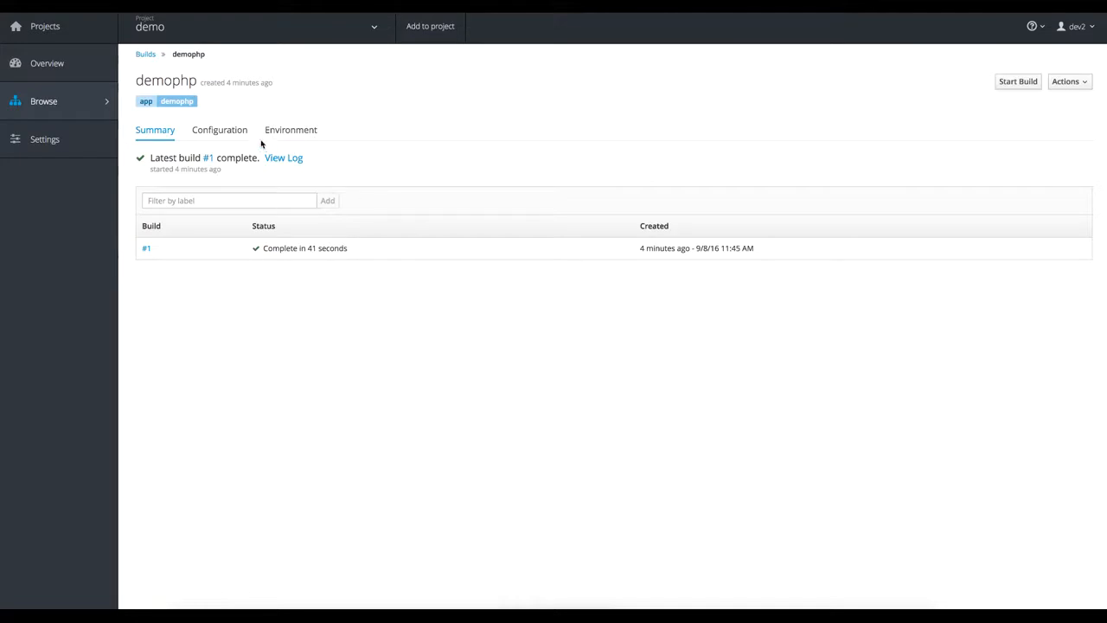
click(282, 137)
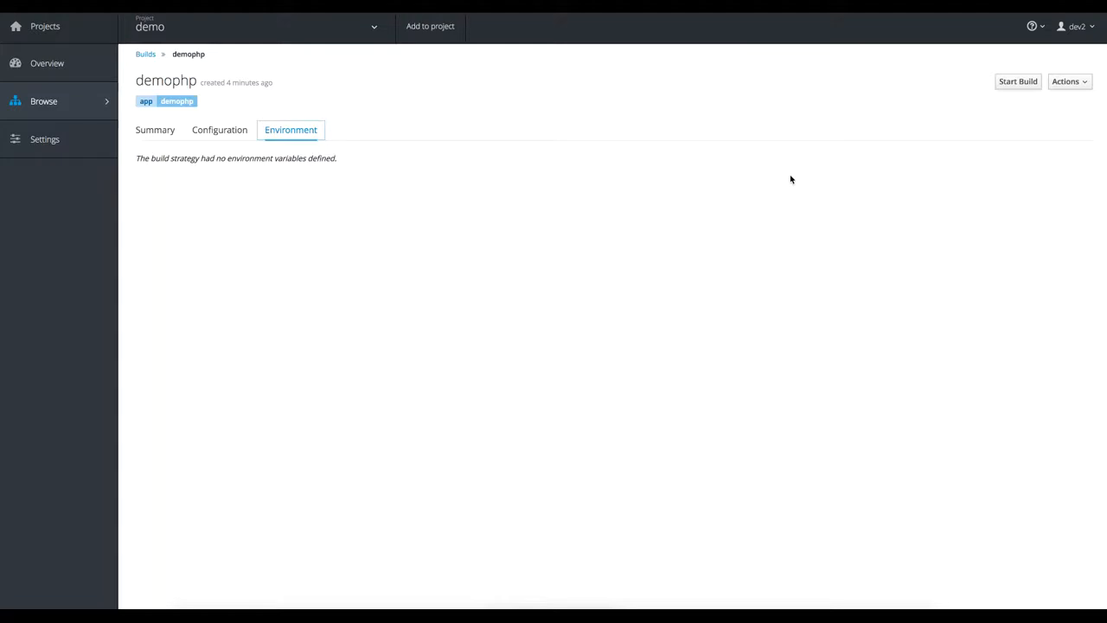
- View the project's deployments and pods, including the pods filtered to the demophp deployment
click(154, 85)
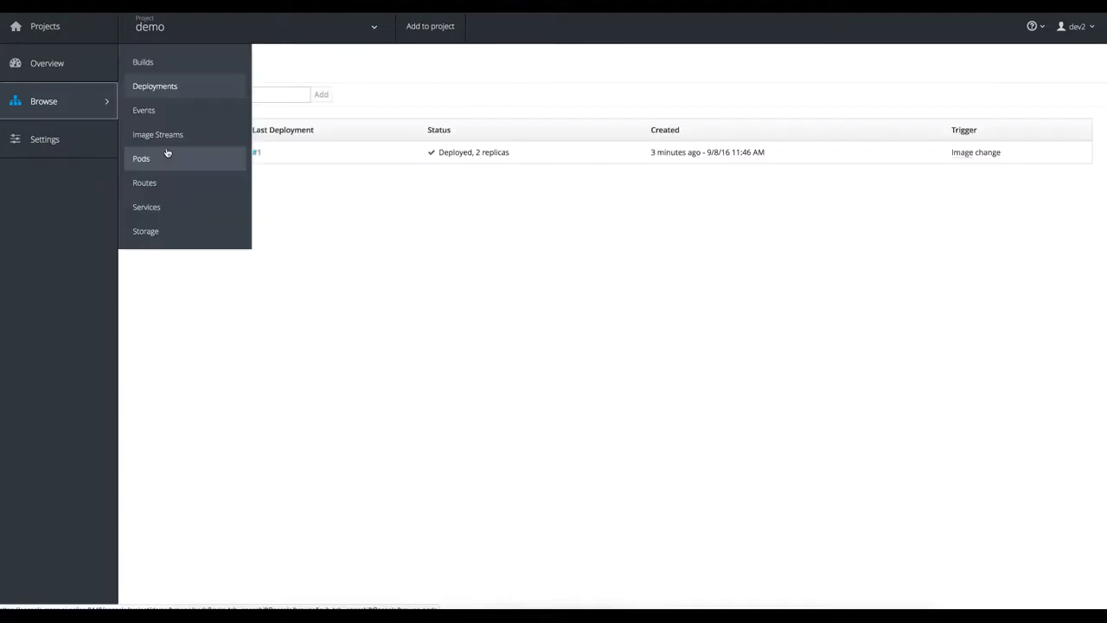
click(157, 161)
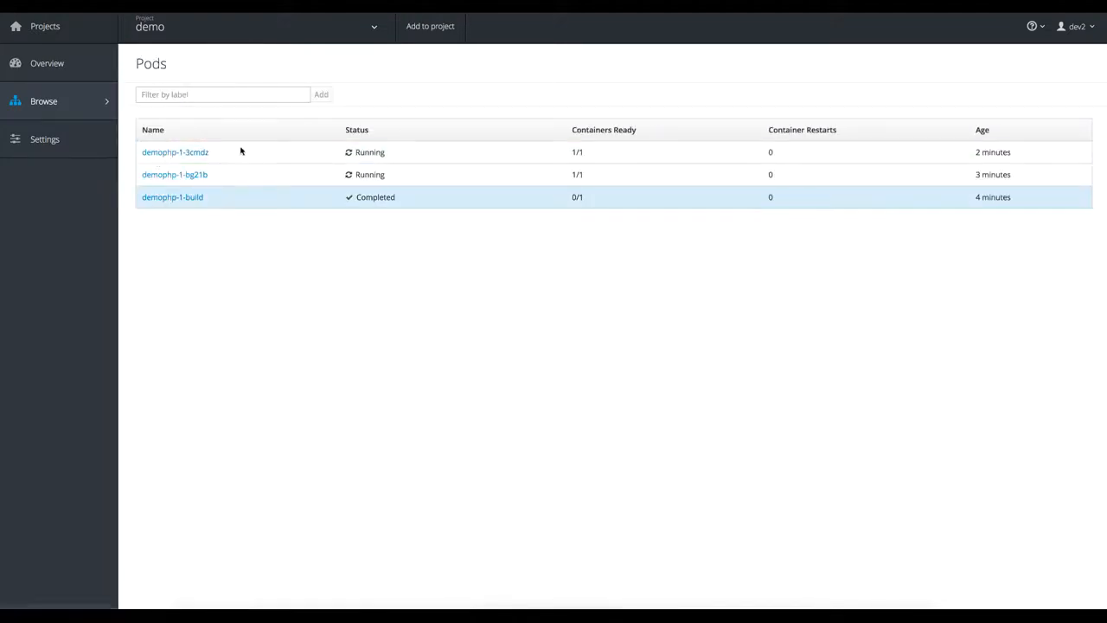
click(48, 62)
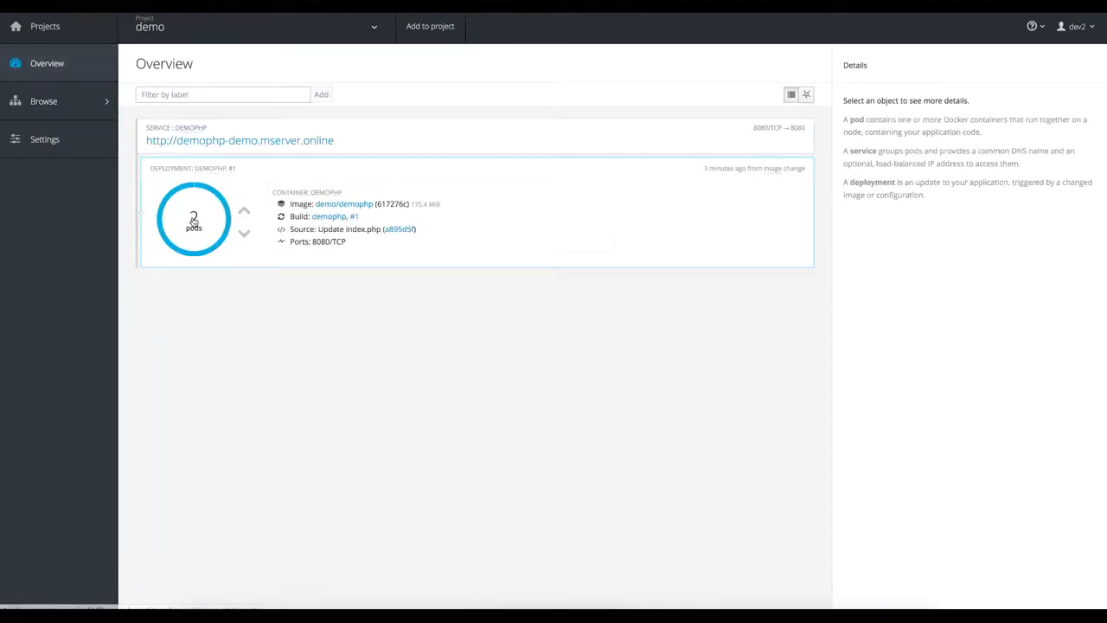
click(194, 220)
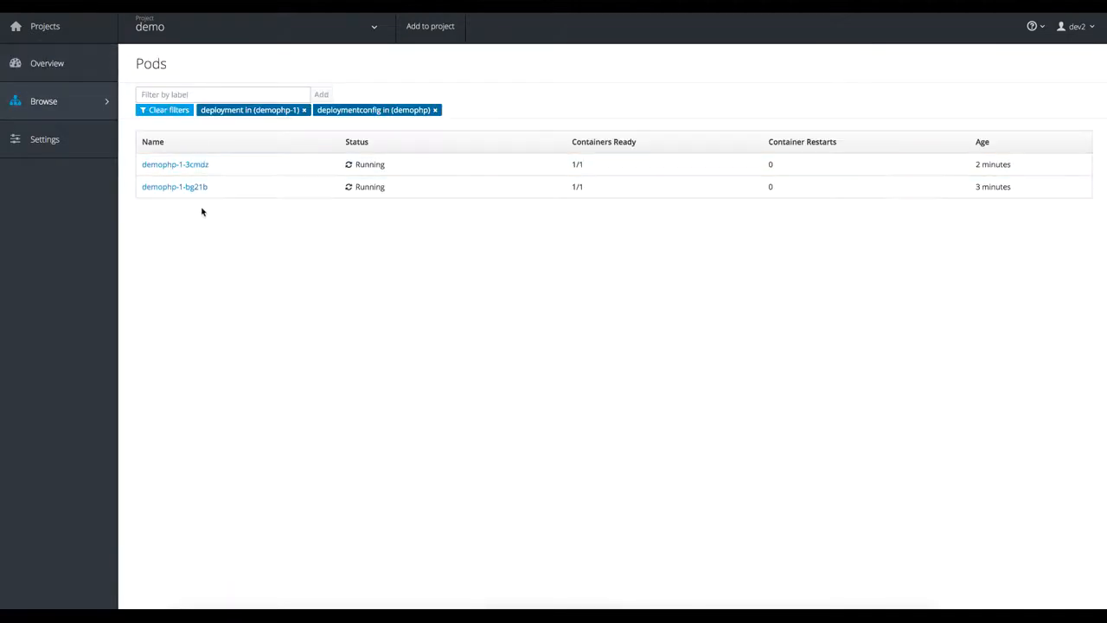
- Examine the demophp-1-3cmdz pod's details, terminal, logs, environment variables and events
click(179, 165)
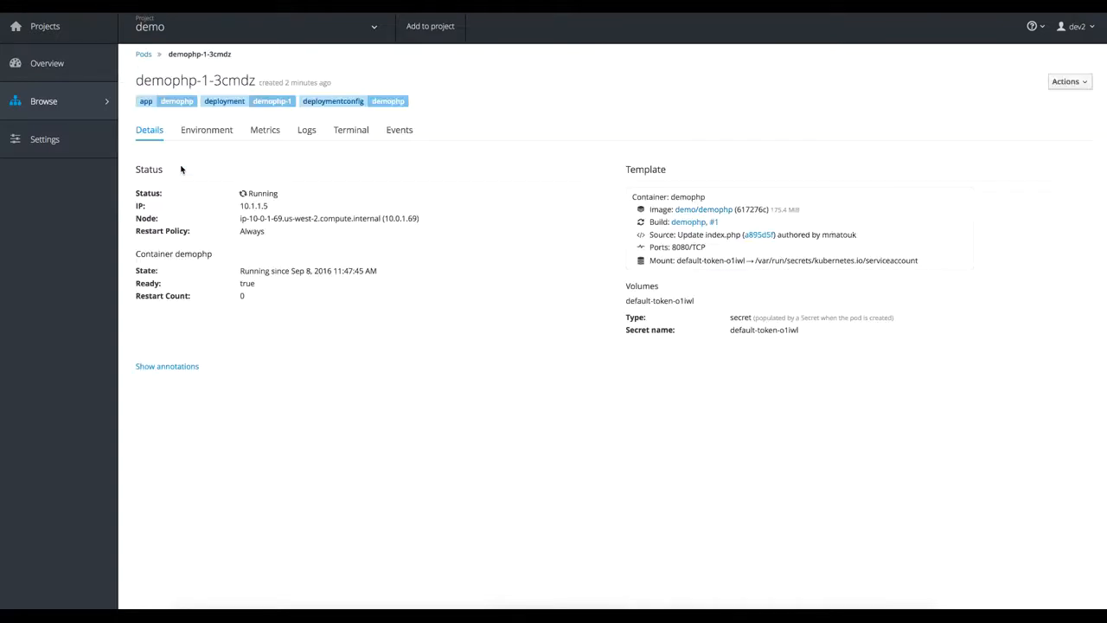
click(349, 132)
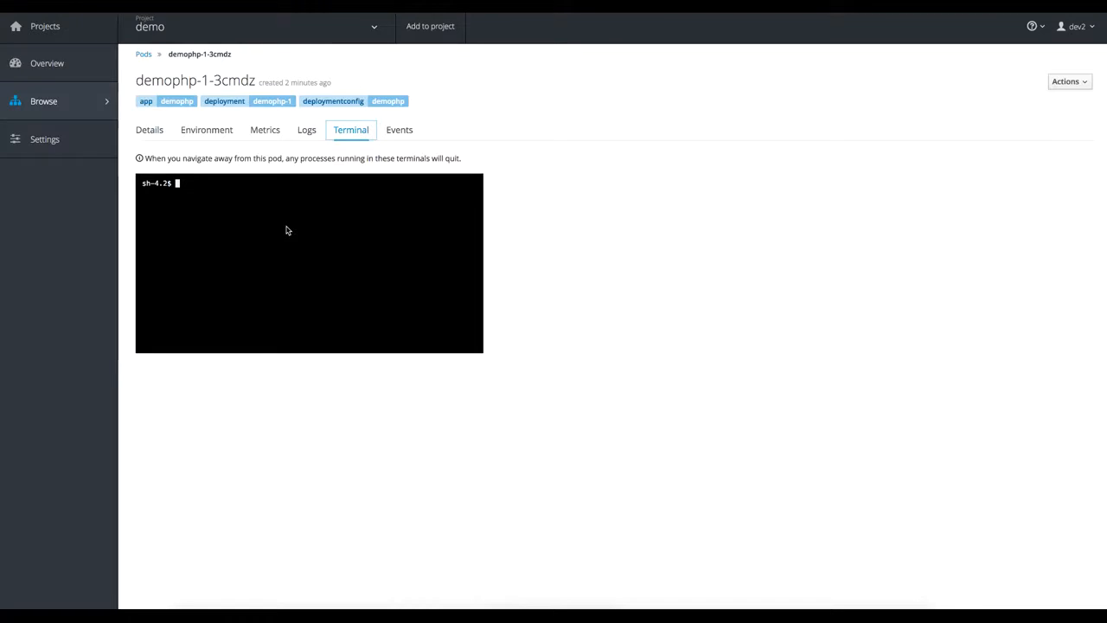
click(307, 132)
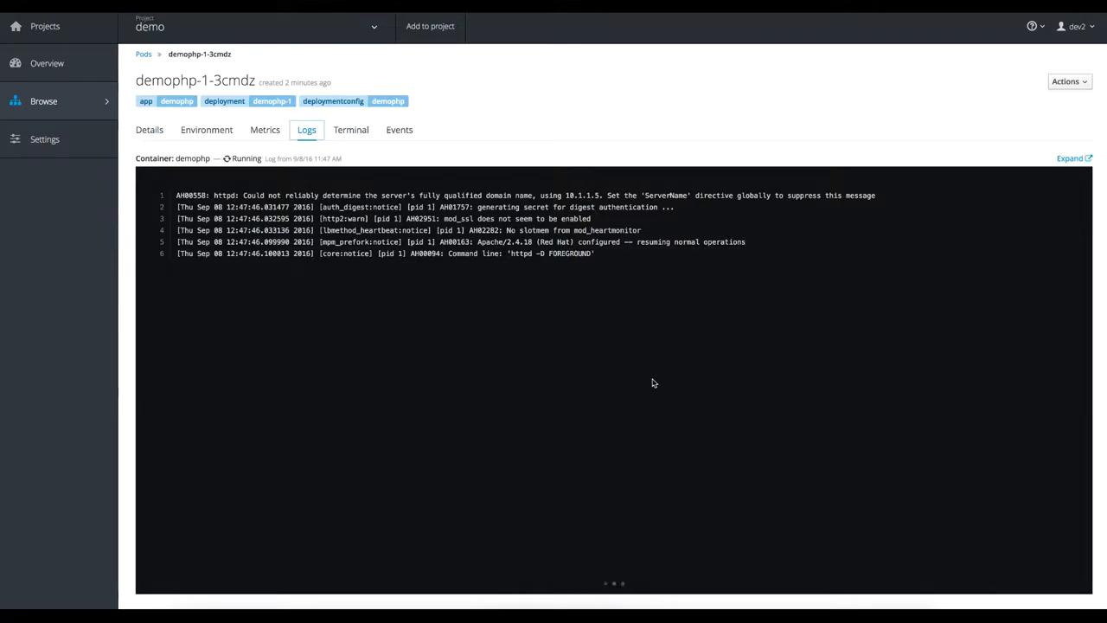
click(210, 135)
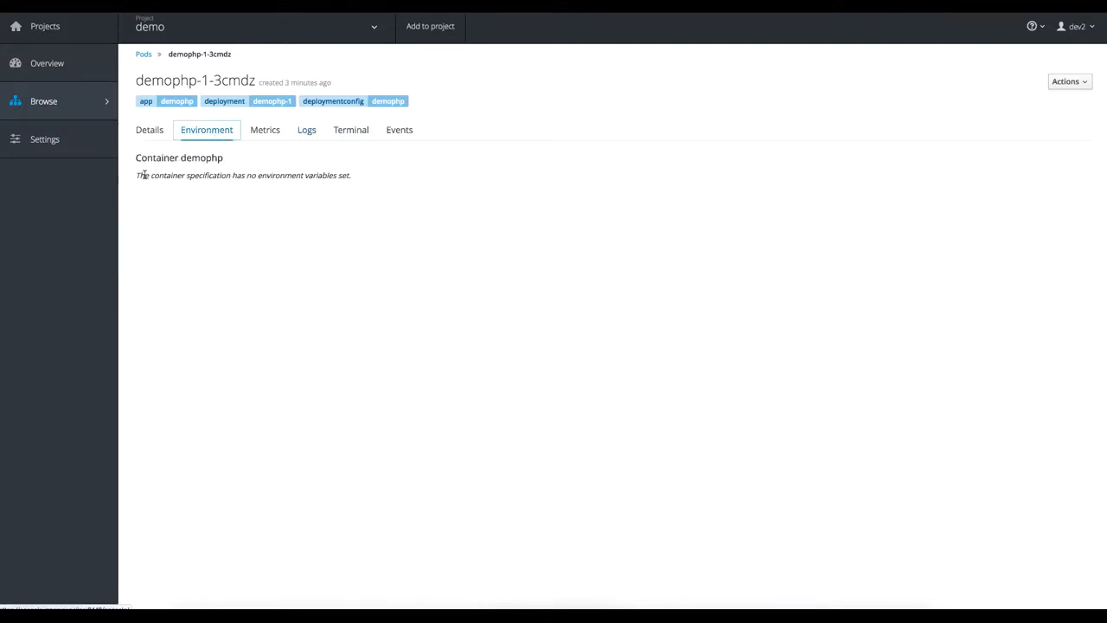
click(398, 135)
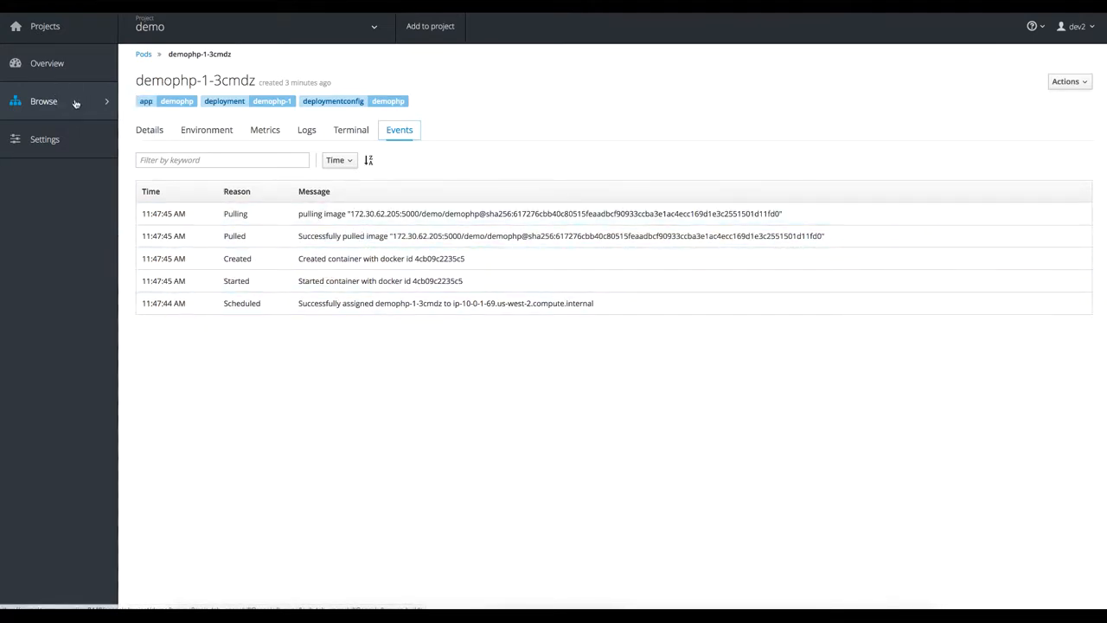
- View the demo project's routes and return to the project overview
mouse_move(74, 104)
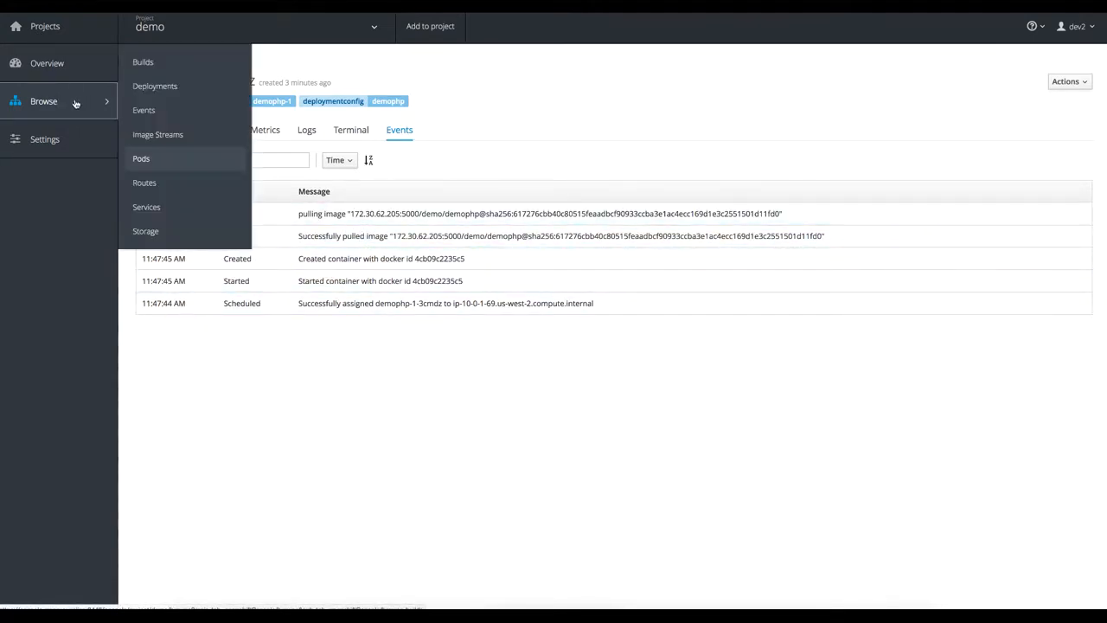
click(145, 182)
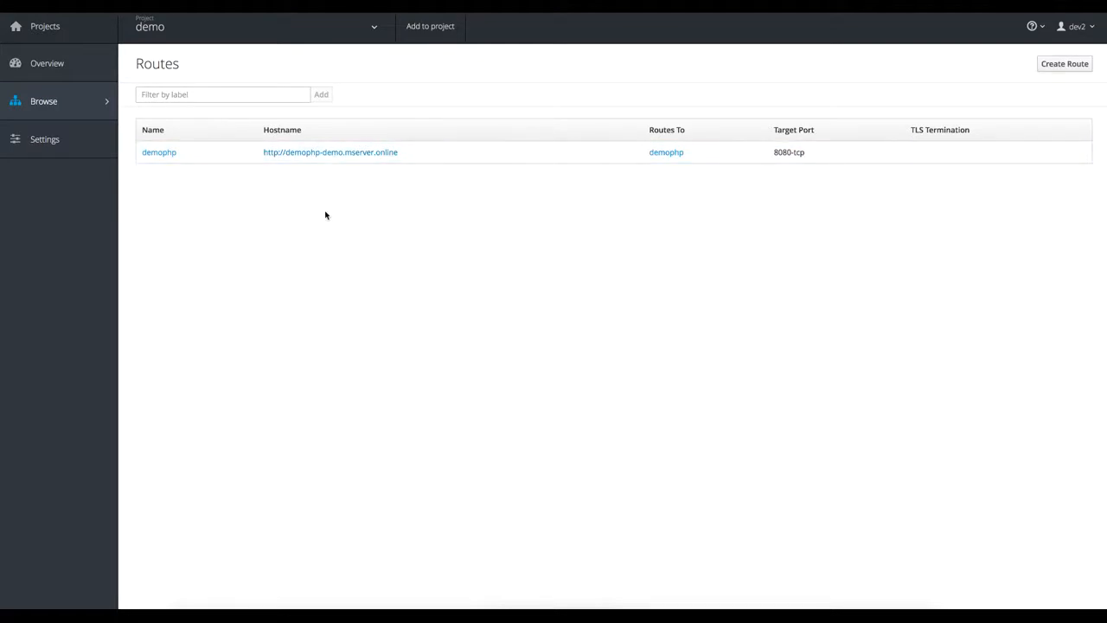
click(55, 66)
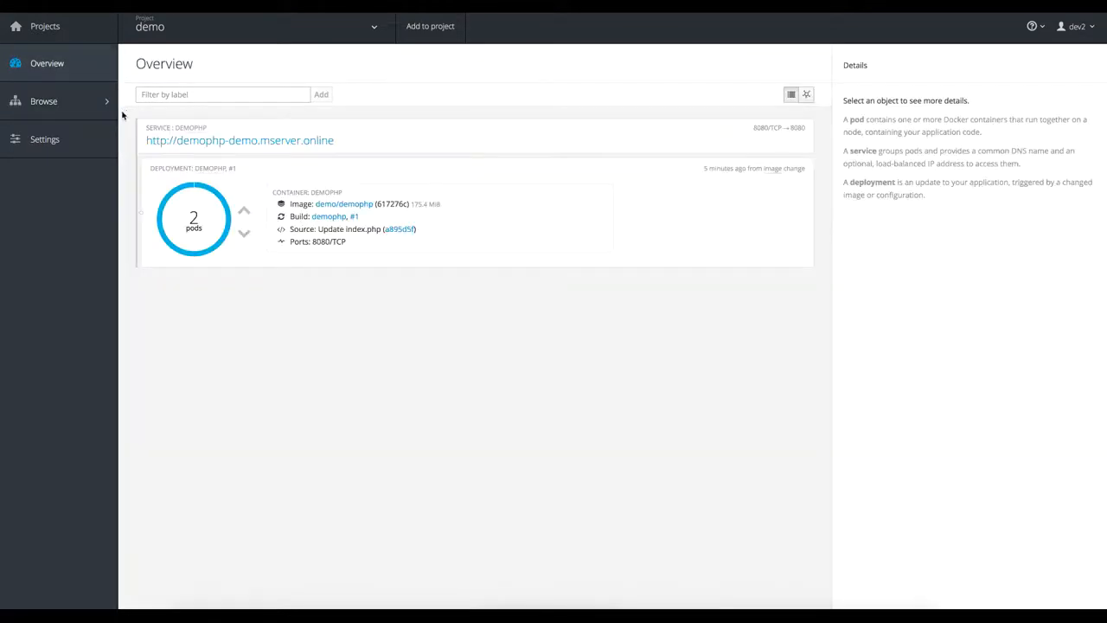
- Open the configuration details of the demophp build
mouse_move(95, 107)
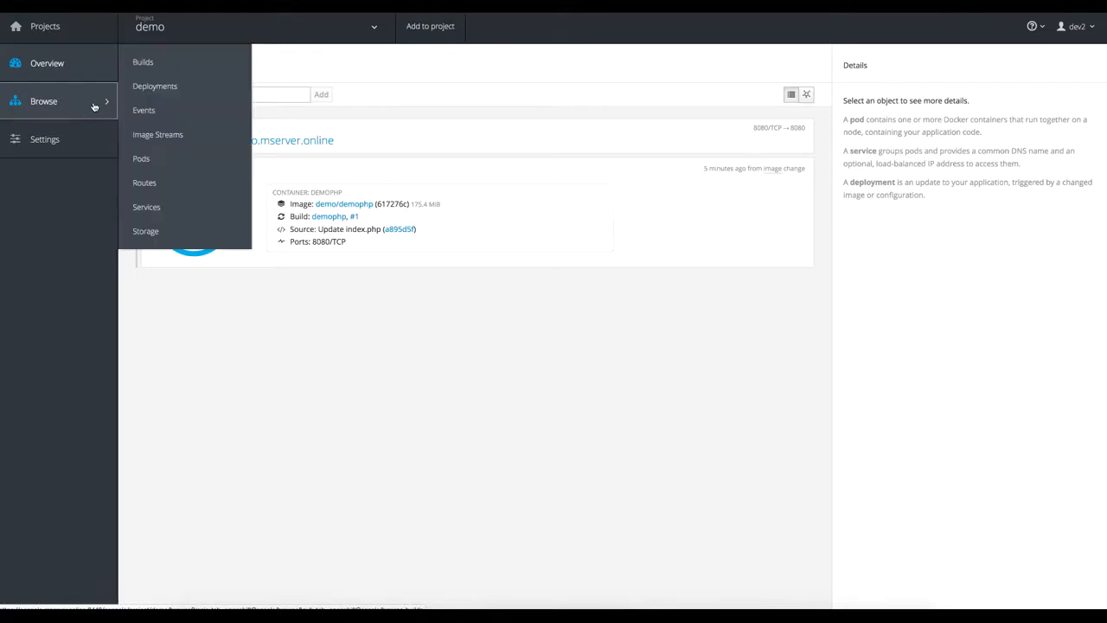
click(144, 63)
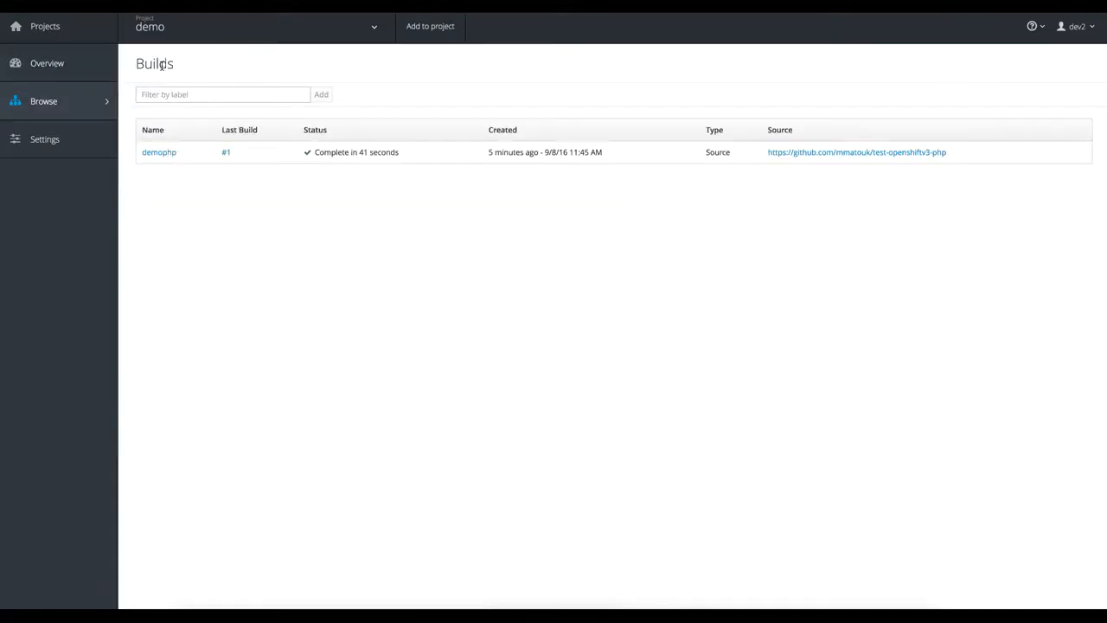
click(160, 153)
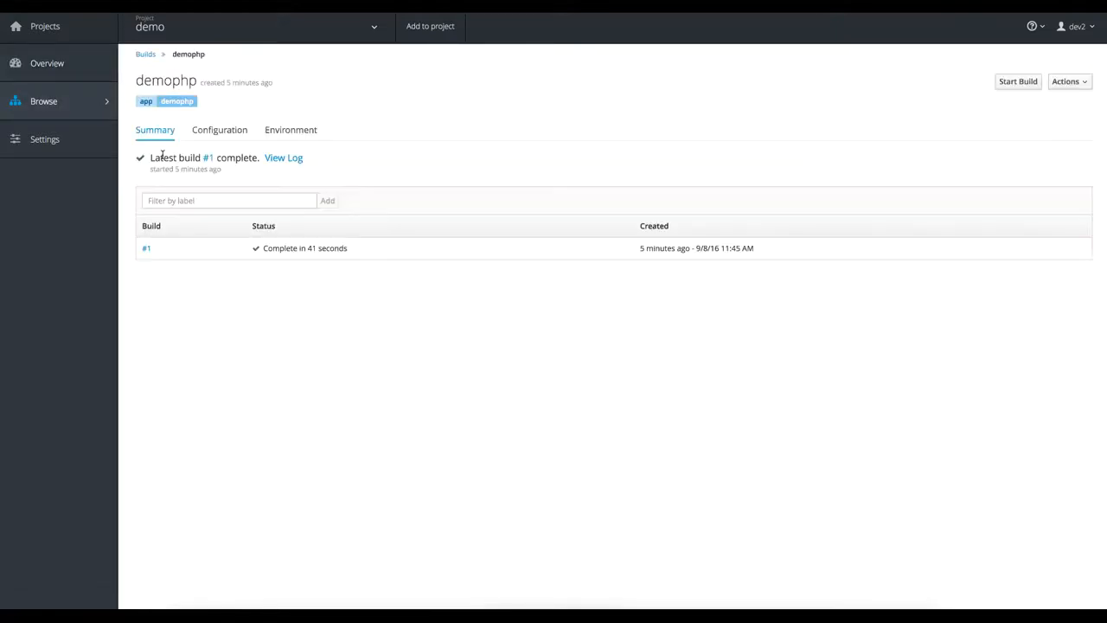
click(210, 131)
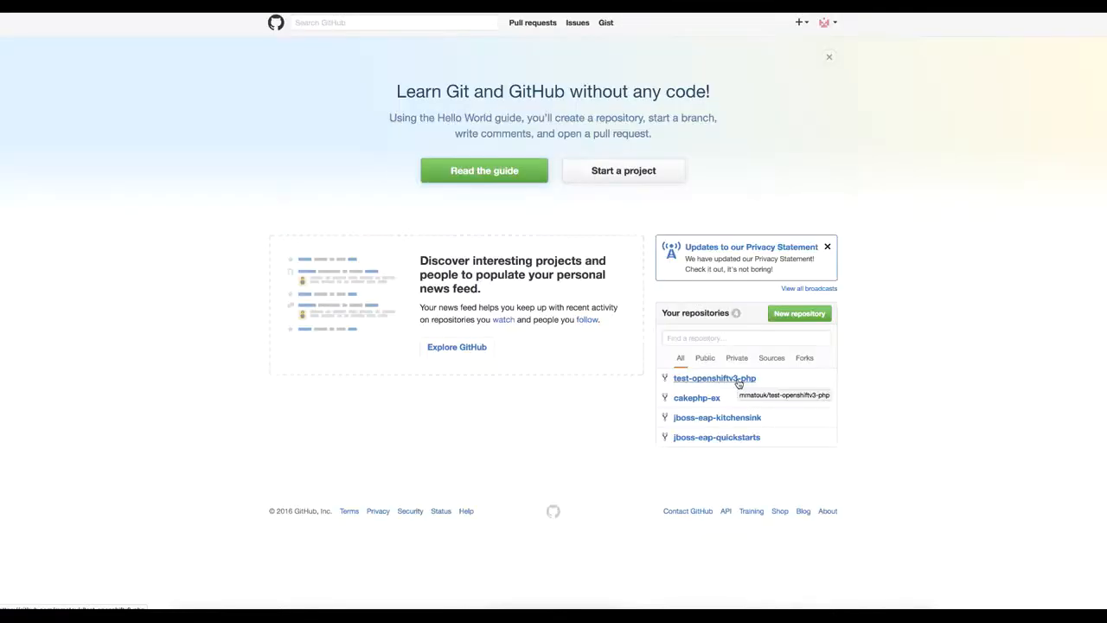
- Open the existing webhook of the test-openshiftv3-php repository for editing, confirming the account password
click(737, 380)
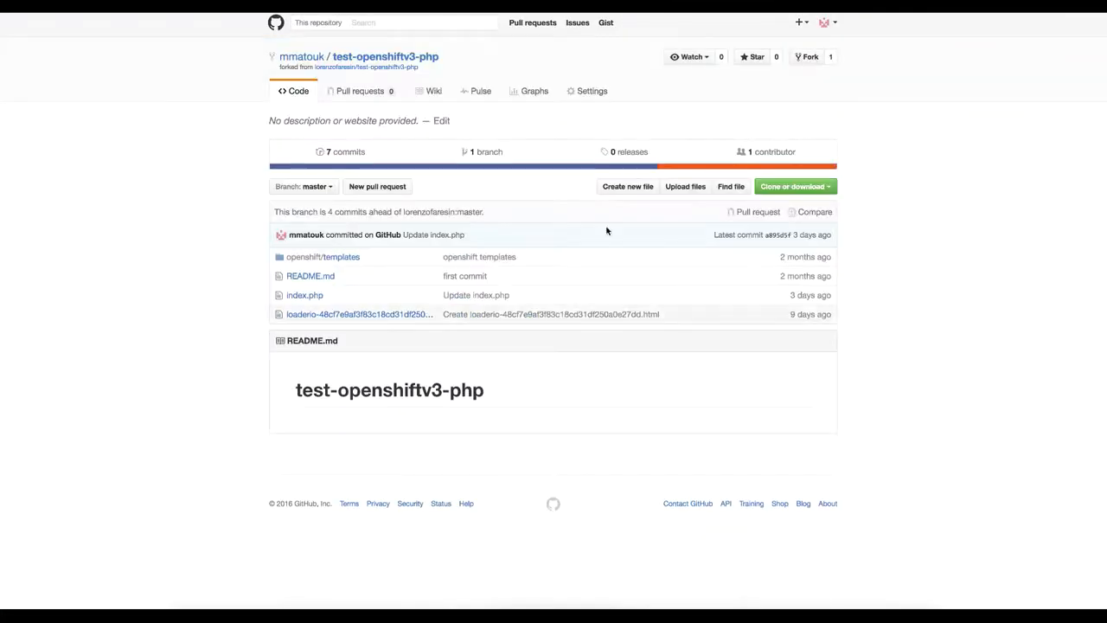
click(583, 92)
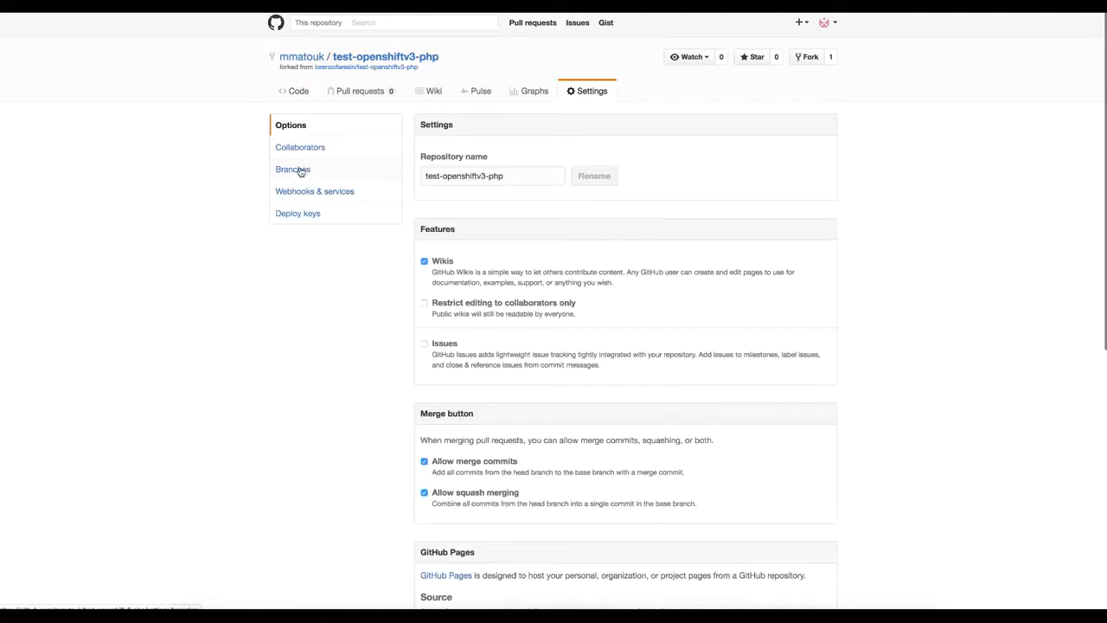
click(329, 199)
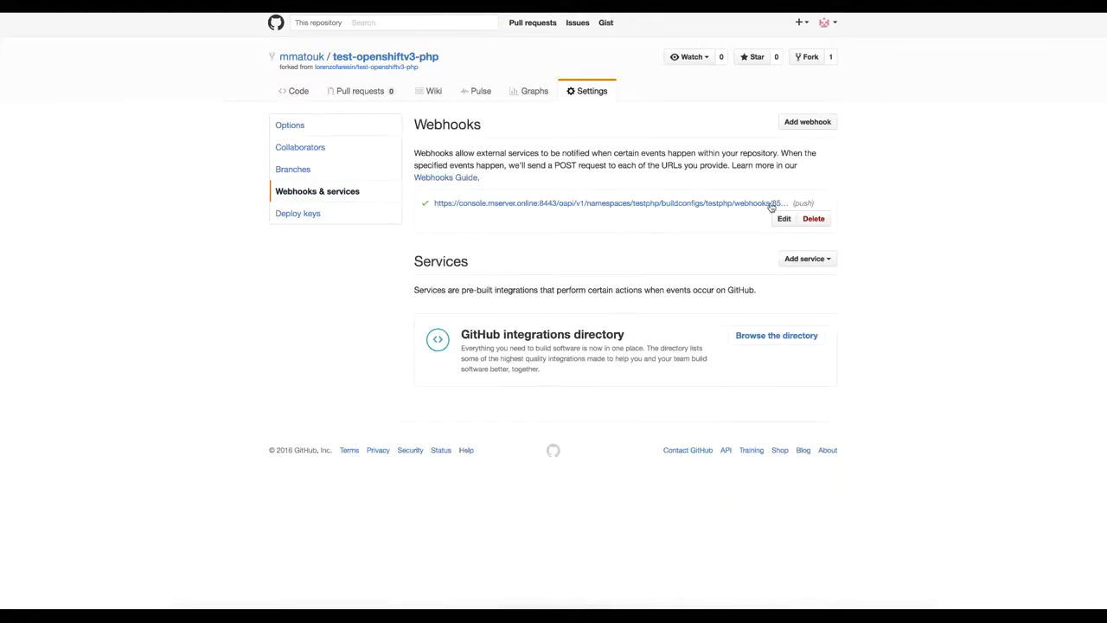
click(783, 219)
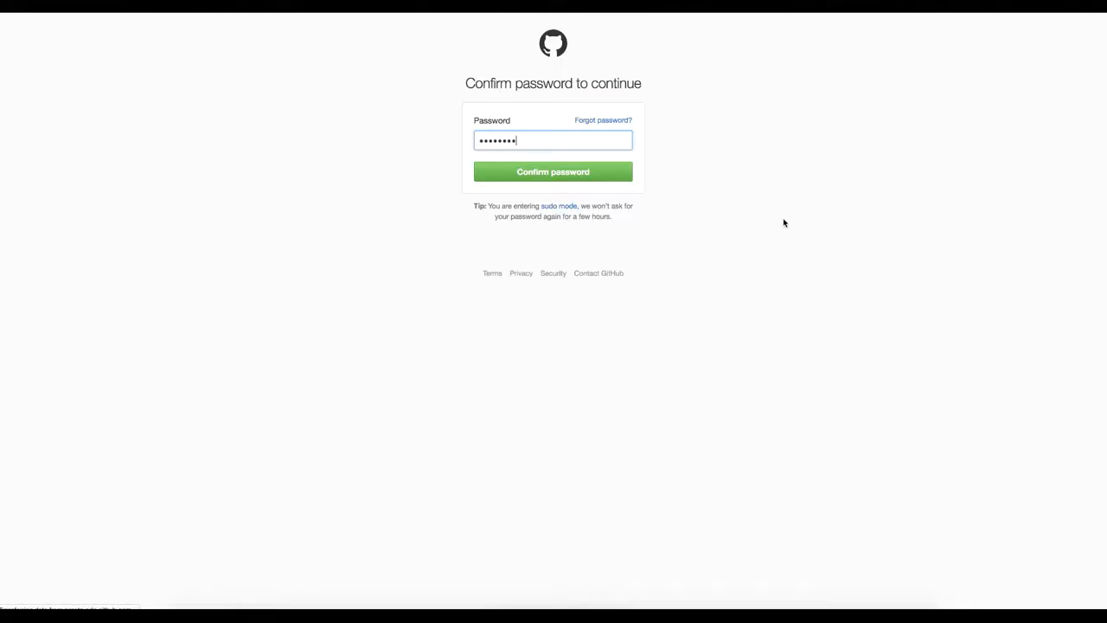
click(529, 178)
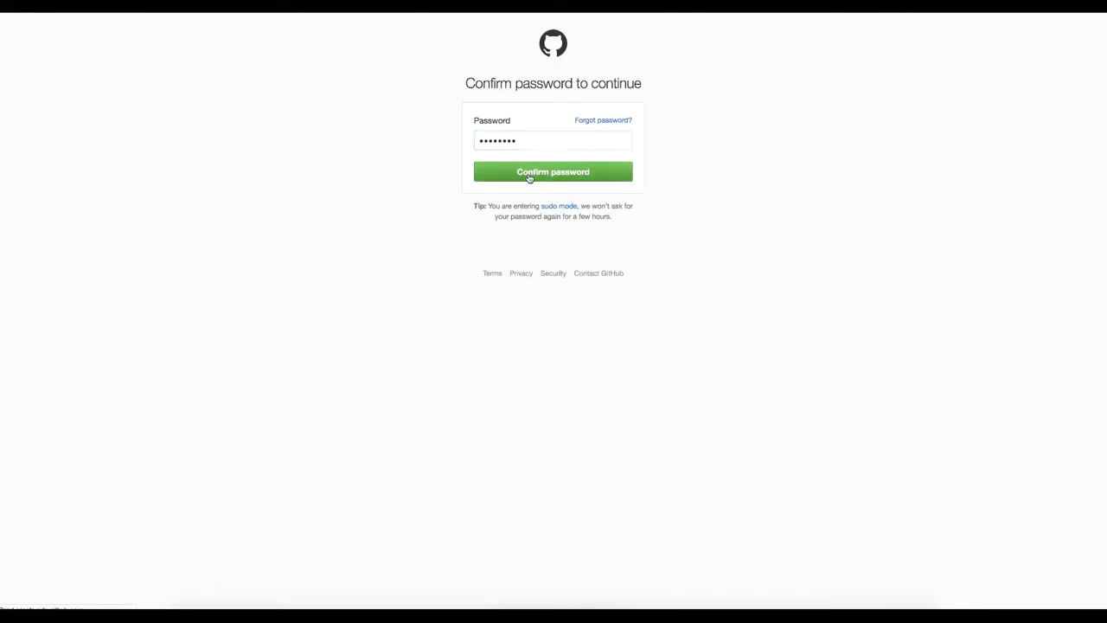
- Replace the webhook's payload URL with the copied generic webhook URL of the demophp build, including its secret token, and update the webhook
triple_click(565, 219)
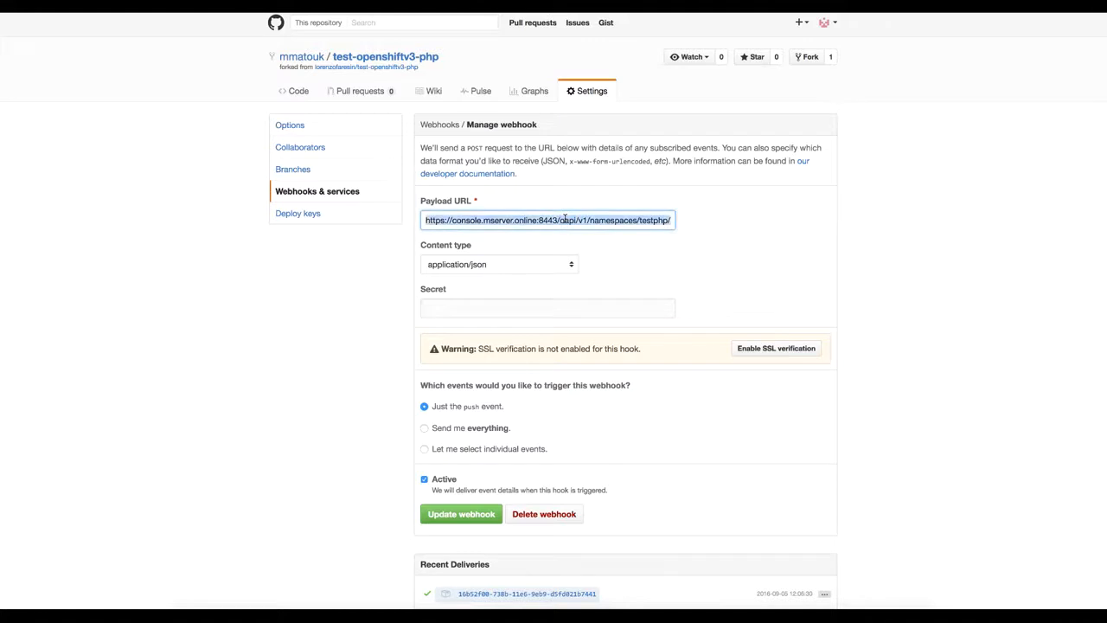
key(BackSpace)
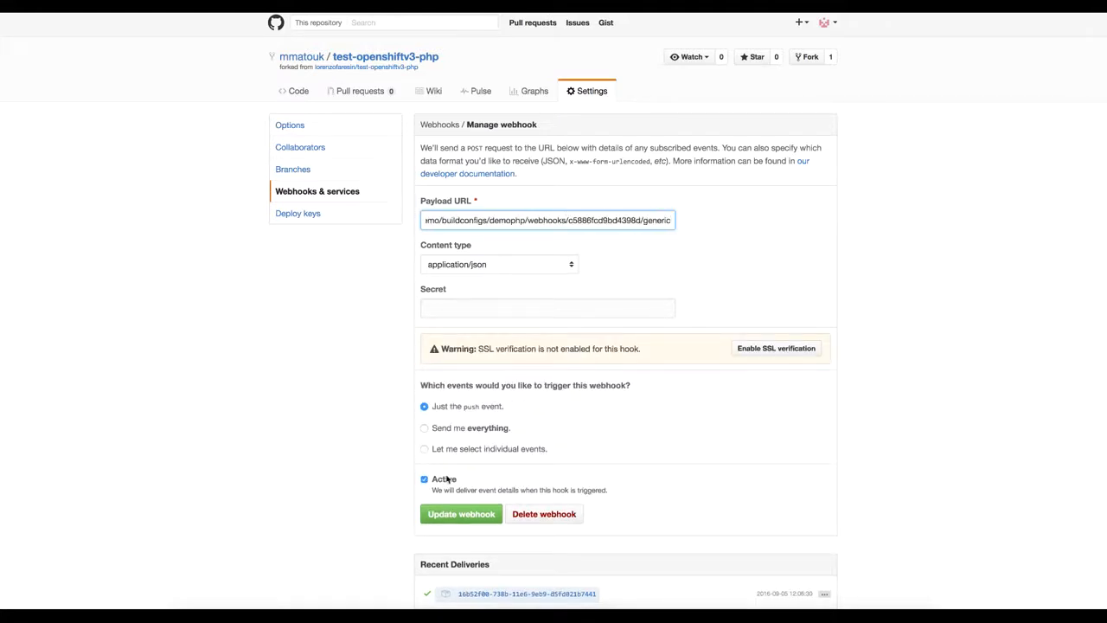
click(471, 519)
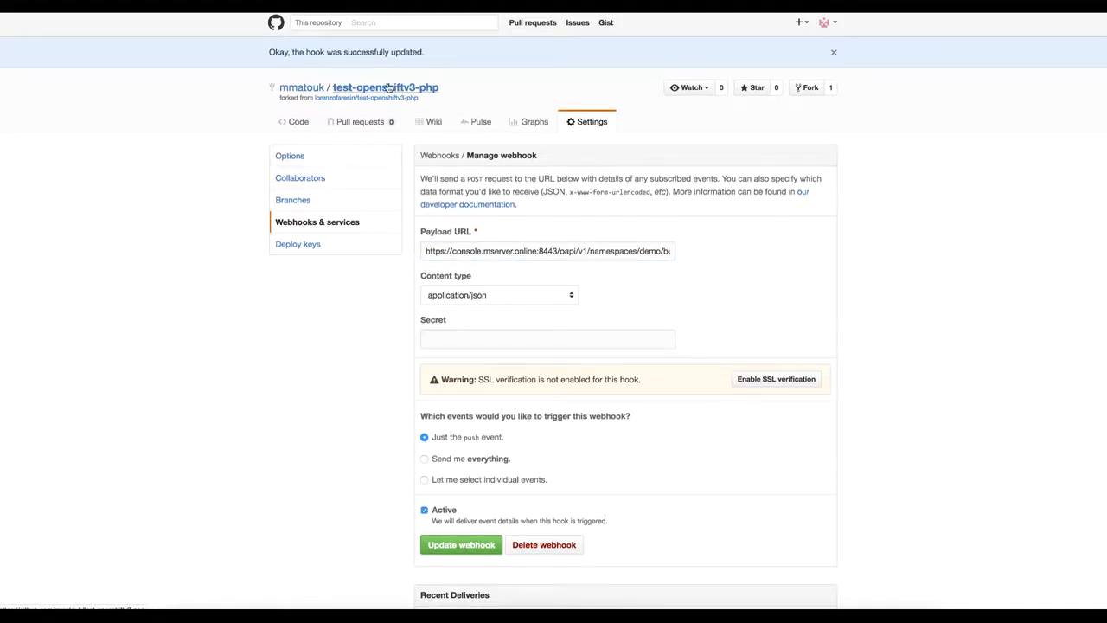
- Edit the repository's index.php so the echo text reads 'Test PHP Version 3', and commit the change directly to the master branch
click(388, 89)
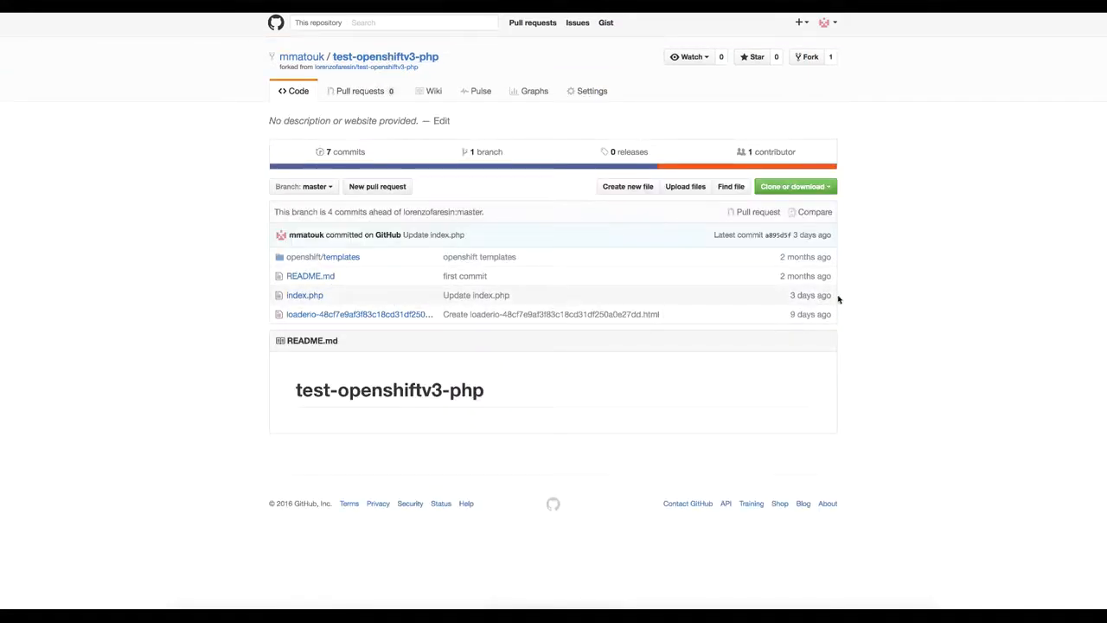
click(307, 300)
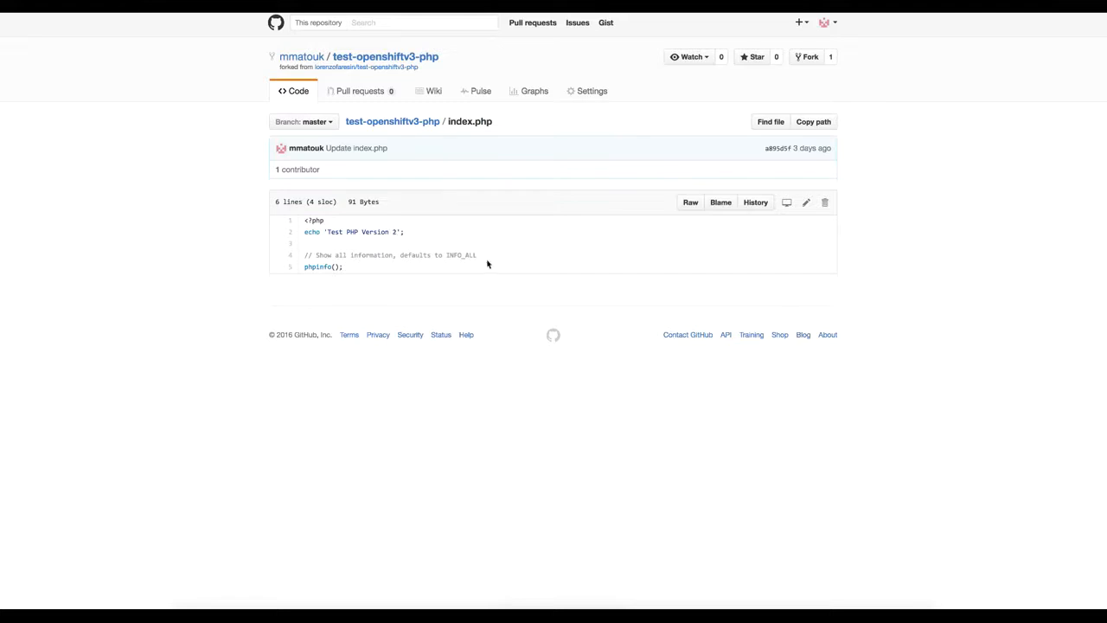
click(805, 205)
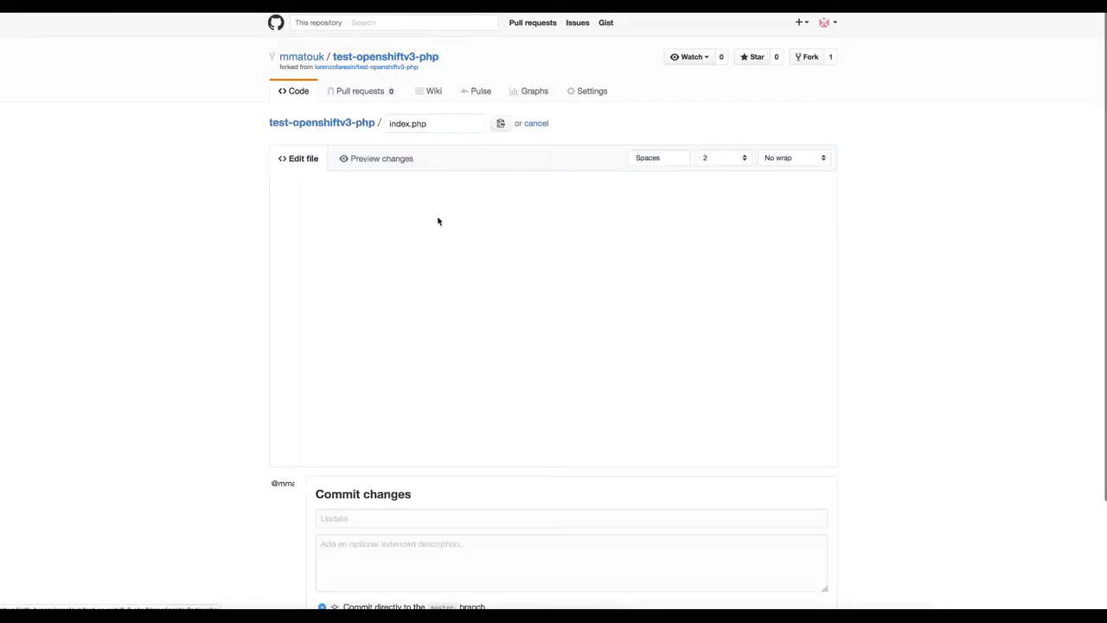
double_click(397, 187)
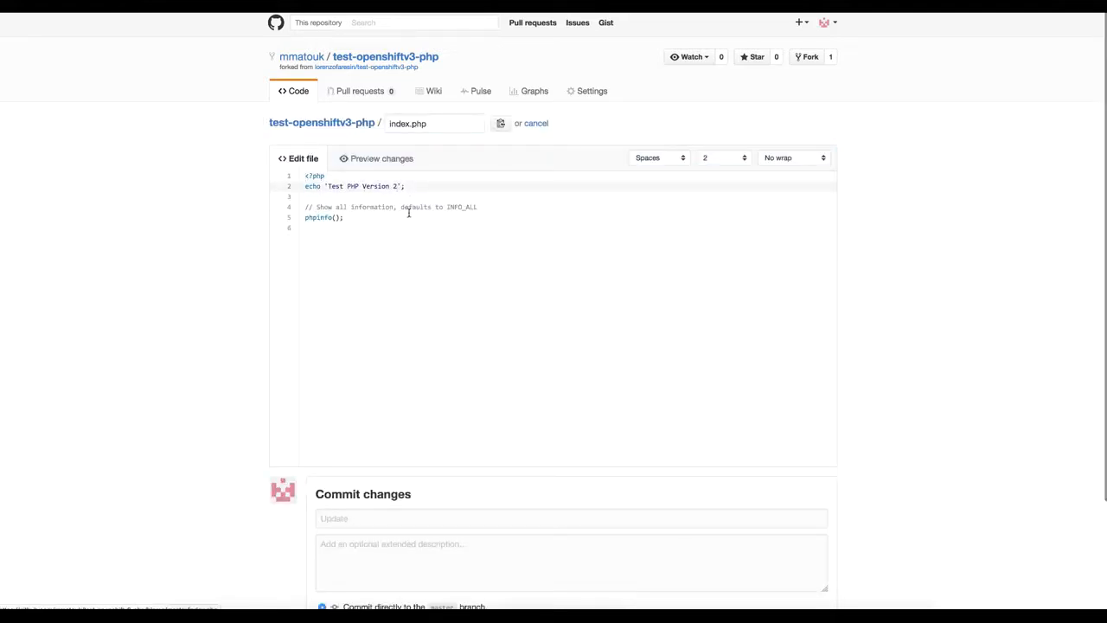
text(3)
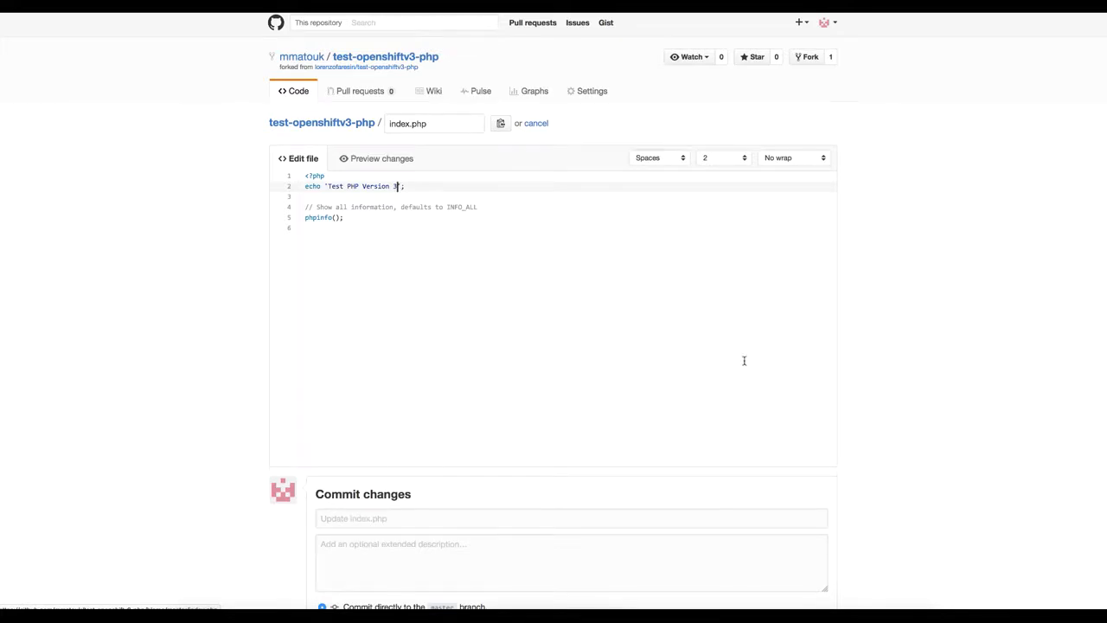
scroll(740, 360, down, 3)
click(343, 525)
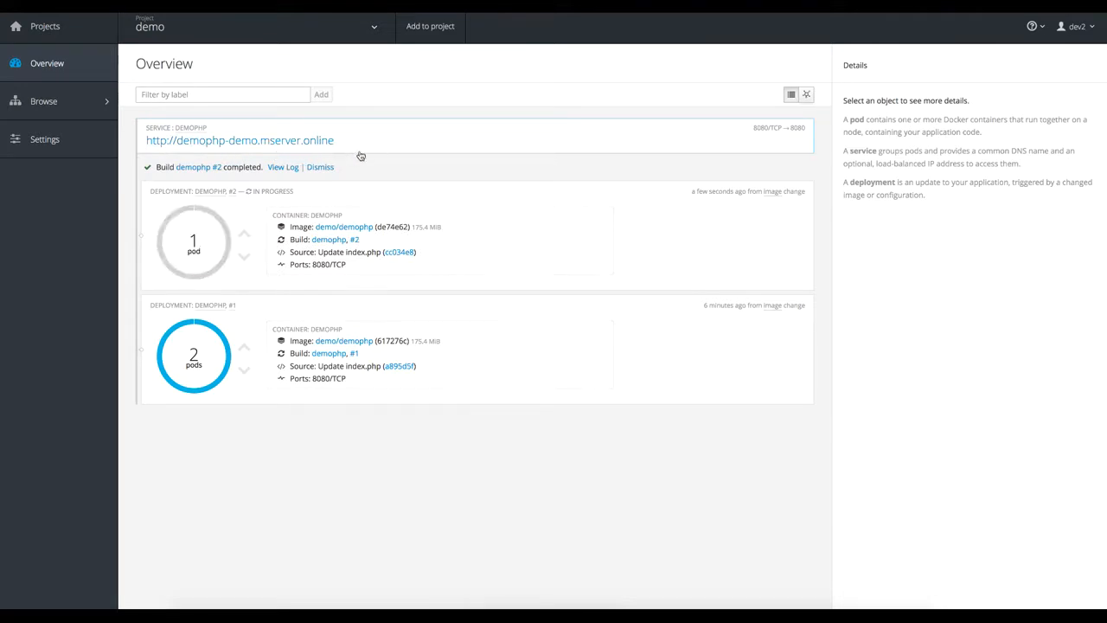
- In the OpenShift demo project, open the demophp application's route in a new tab and check the version text on its page
mouse_move(204, 256)
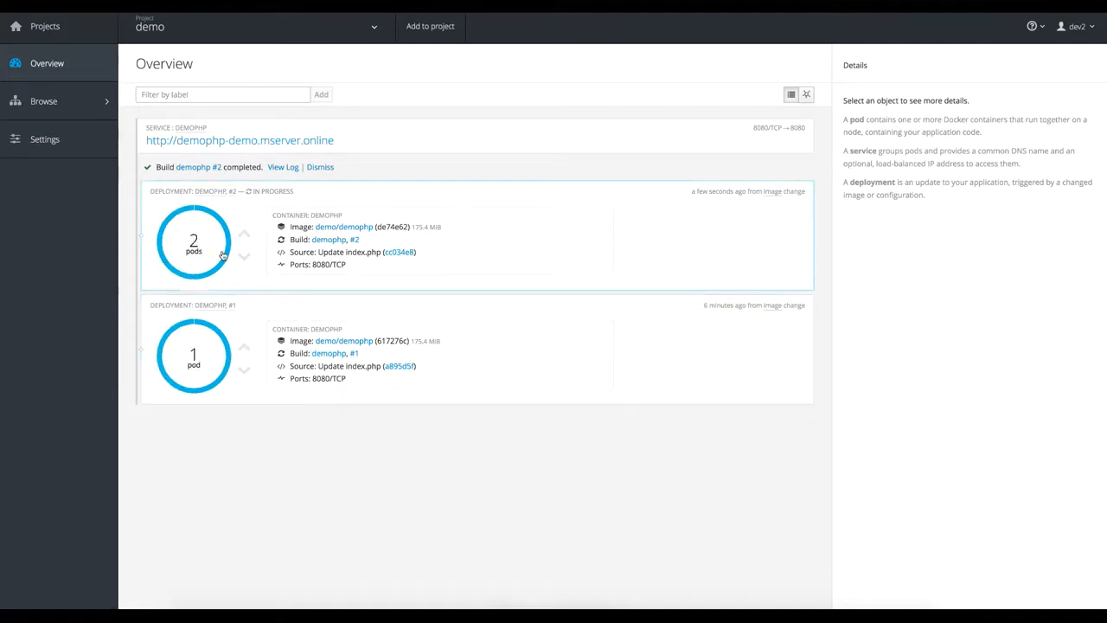
right_click(256, 143)
click(285, 142)
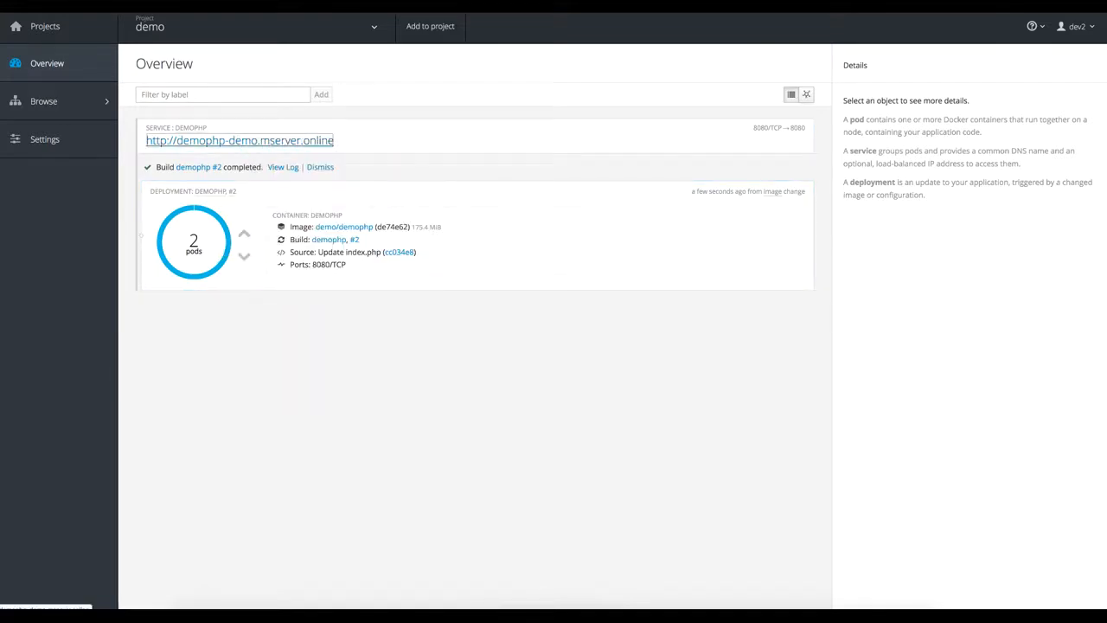
key(ctrl+Tab)
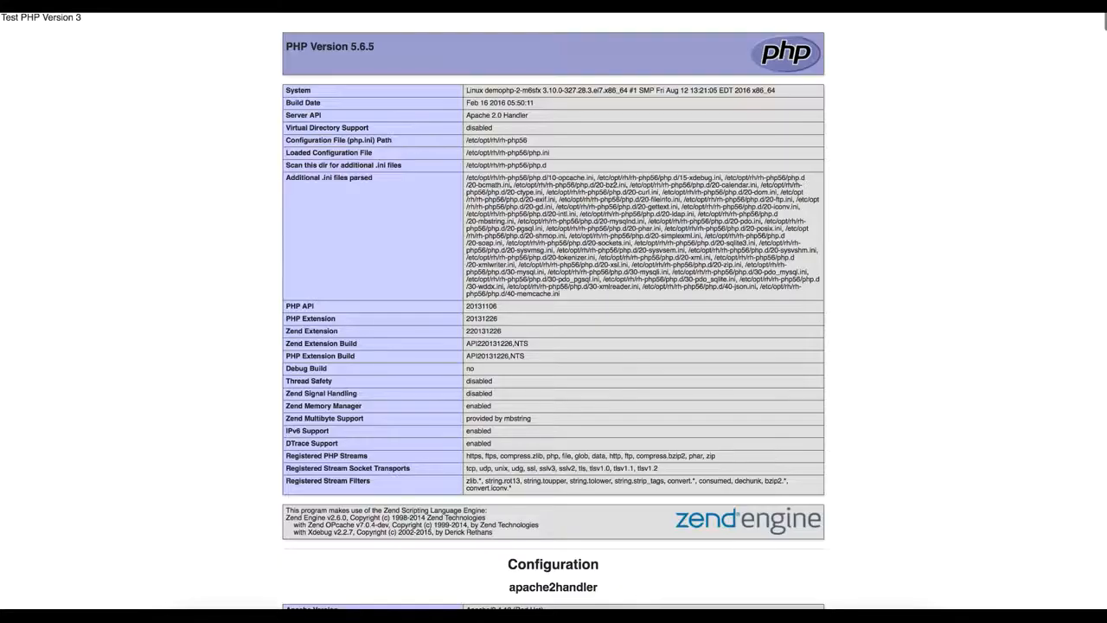
double_click(78, 18)
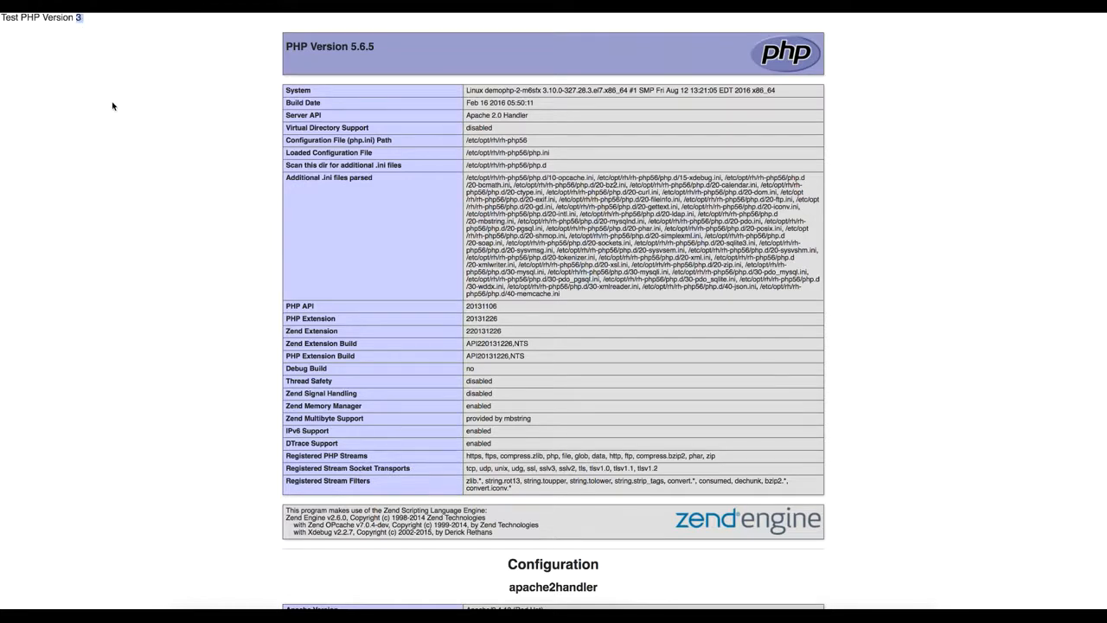